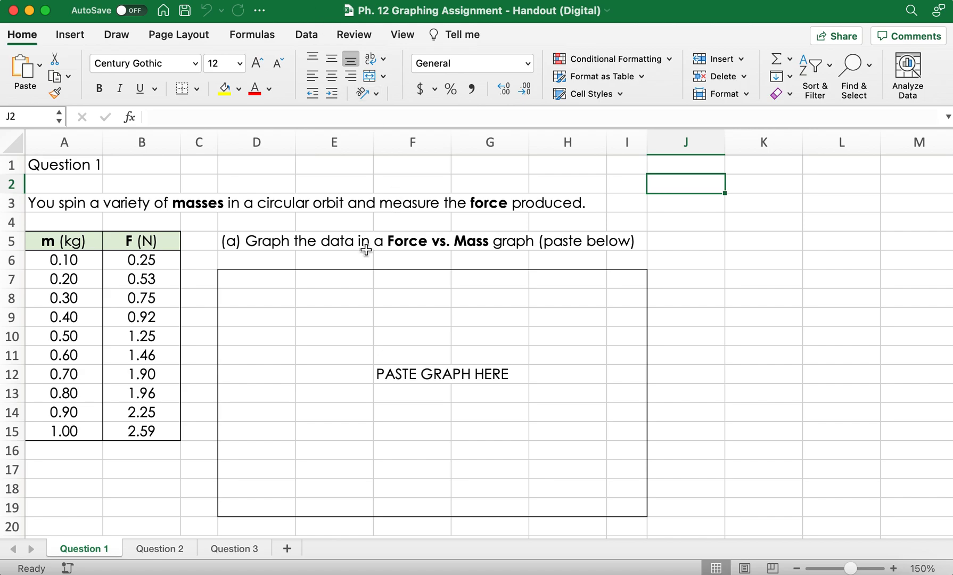
Step: Insert a markers-only scatter chart of the mass and force data in A5:B15 and fit it over the graph placeholder box
drag(75, 243, 90, 238)
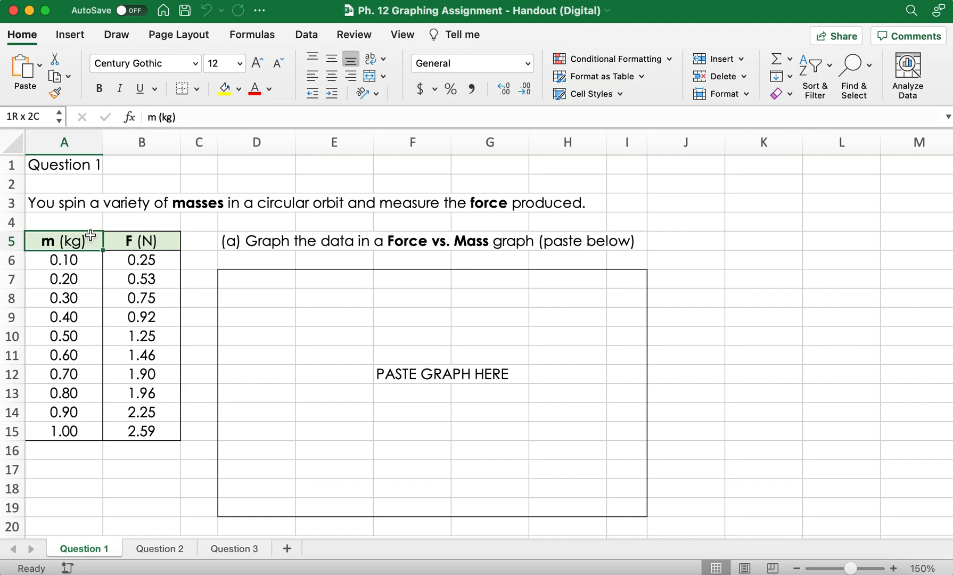
drag(91, 236, 123, 427)
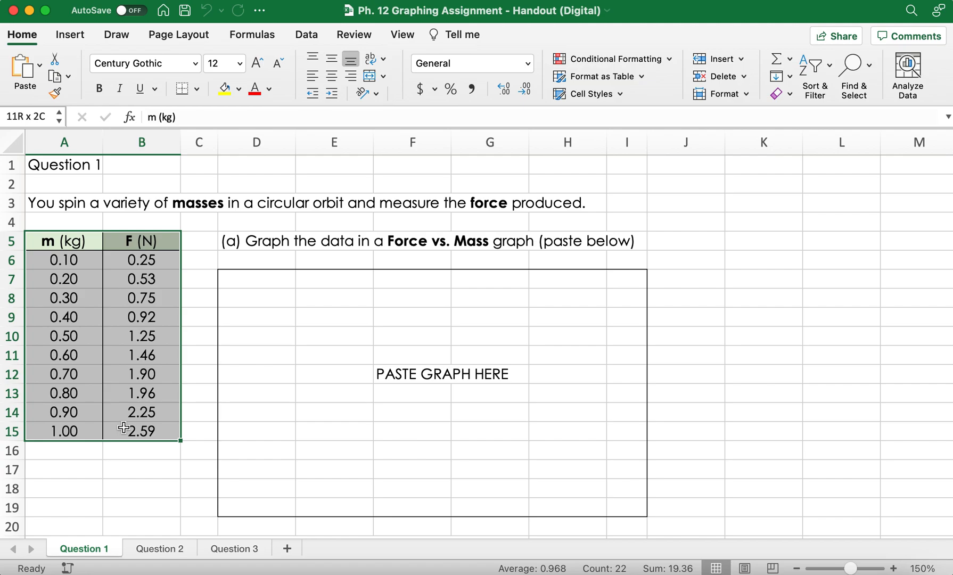
drag(124, 427, 124, 427)
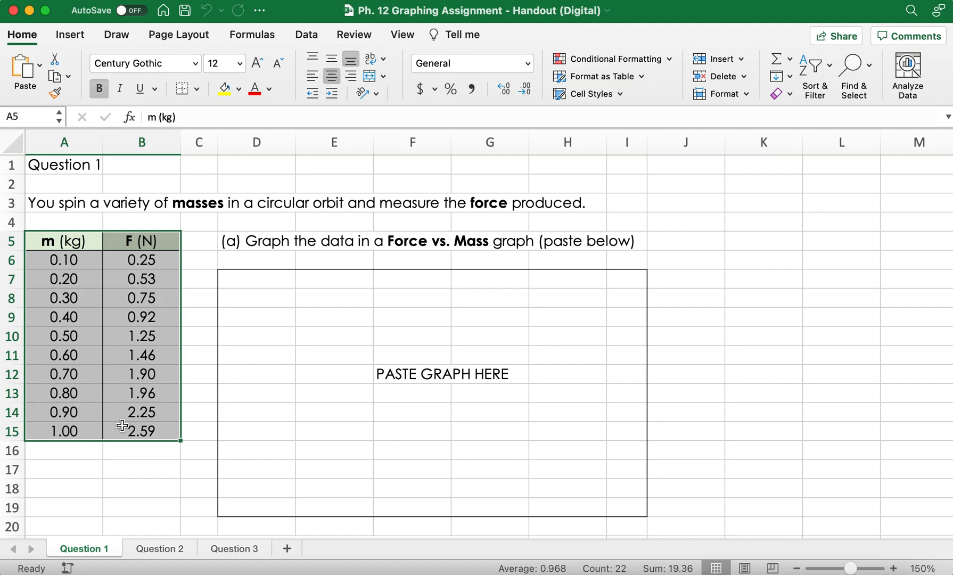
click(74, 35)
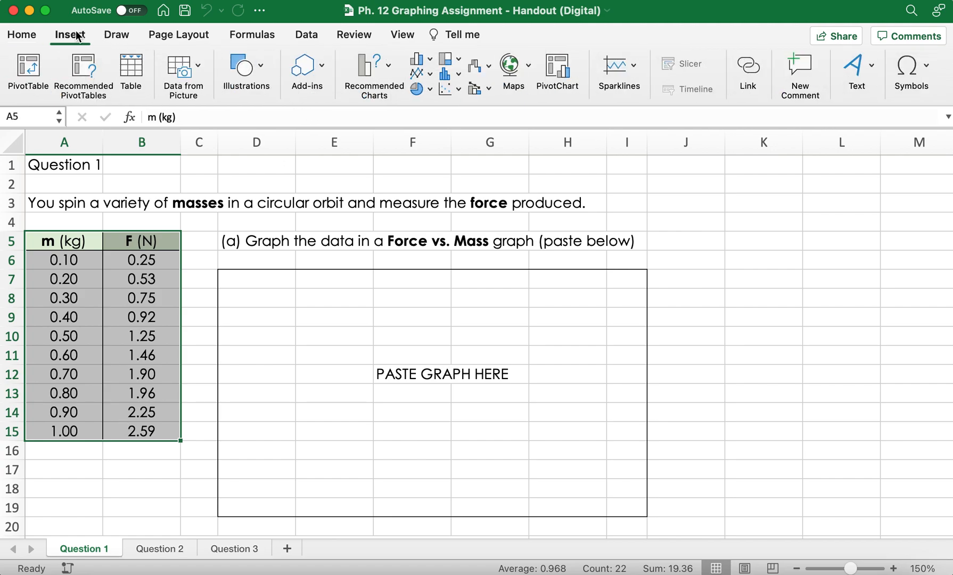
click(458, 90)
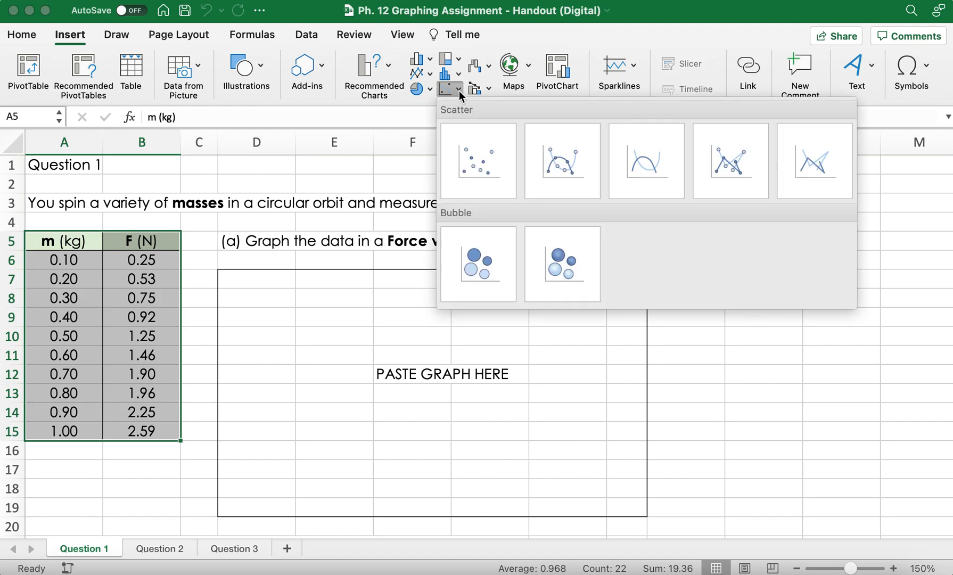
click(501, 152)
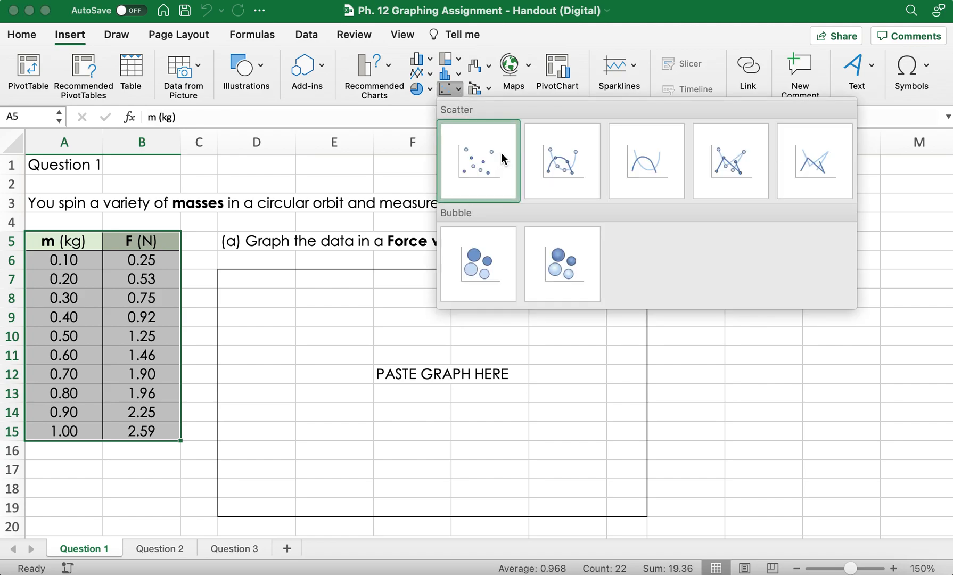
drag(653, 243, 597, 283)
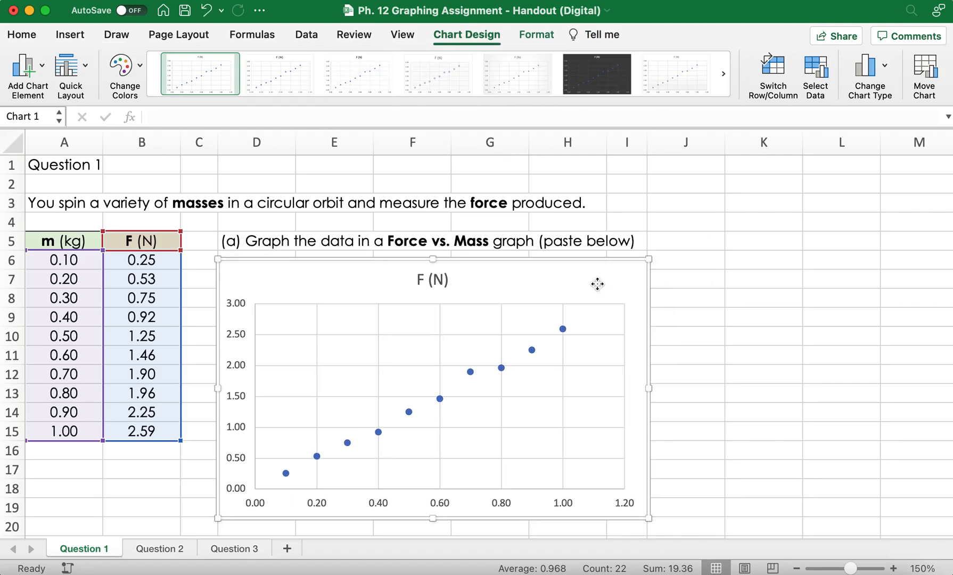
Step: Add a primary horizontal axis title to the chart reading "mass (kg)"
click(42, 66)
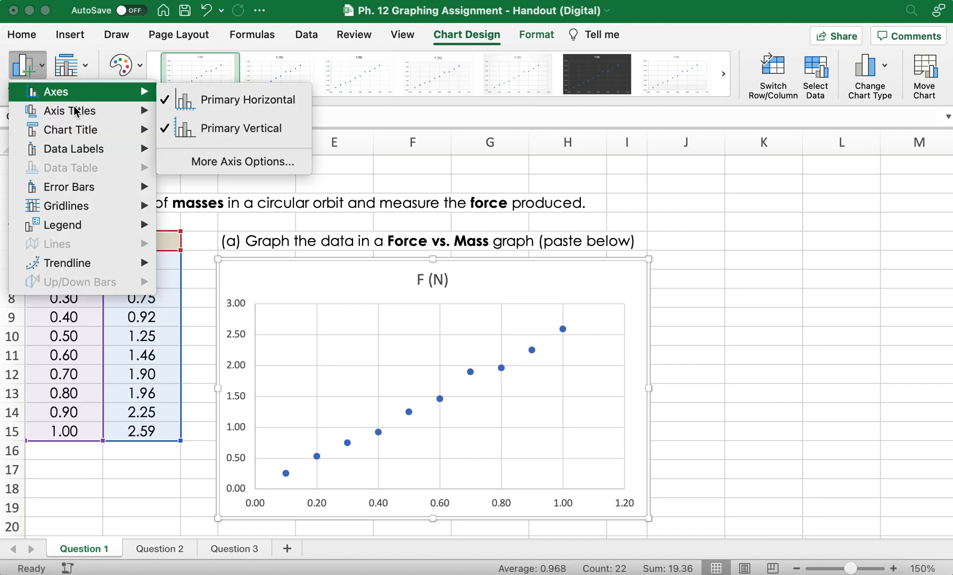
mouse_move(75, 113)
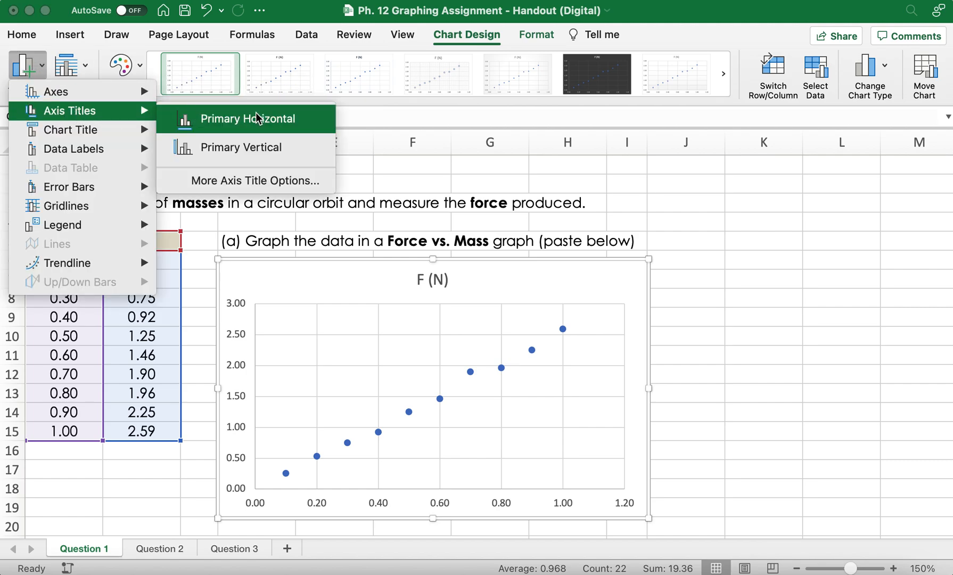
click(271, 122)
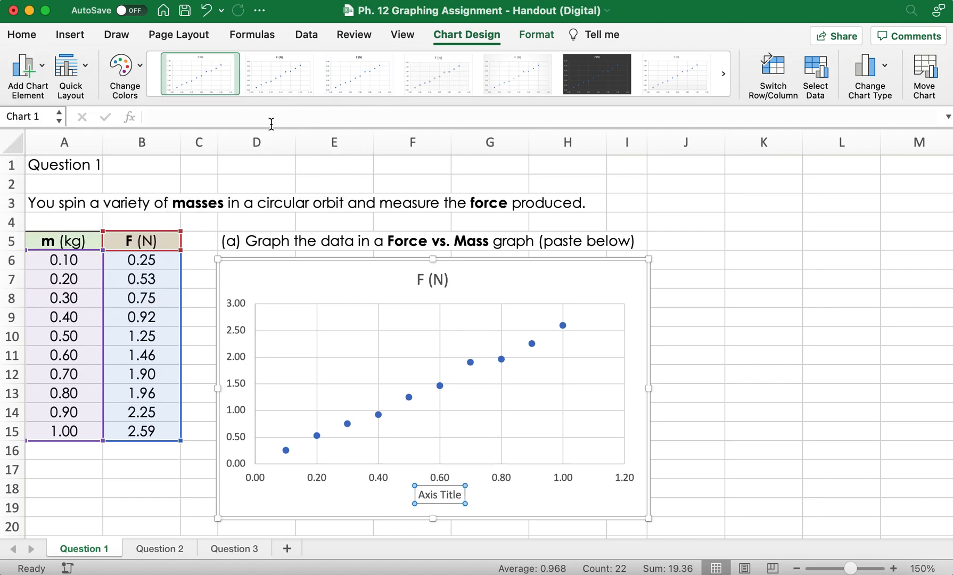
click(456, 495)
triple_click(421, 495)
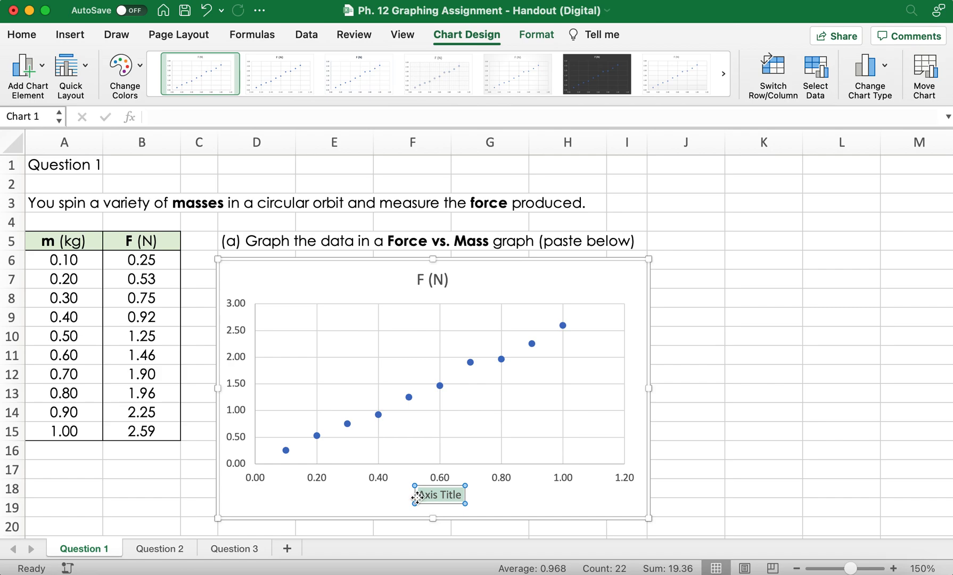
text(m)
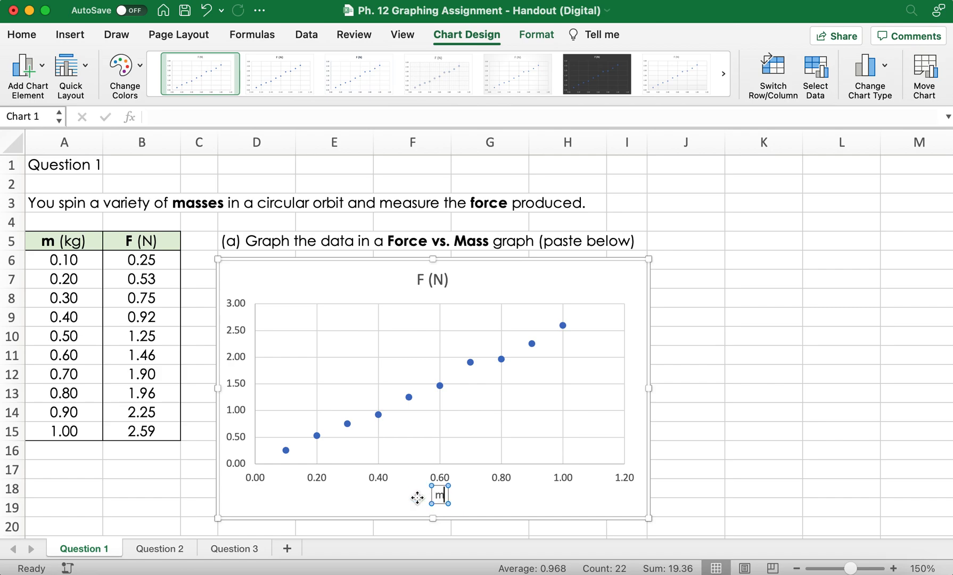
text(ass (kg))
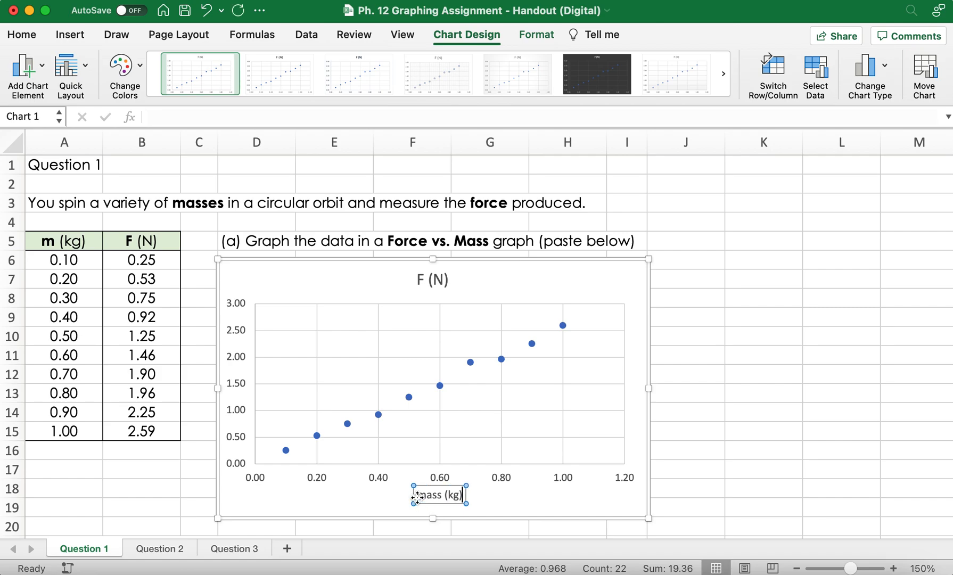
click(793, 335)
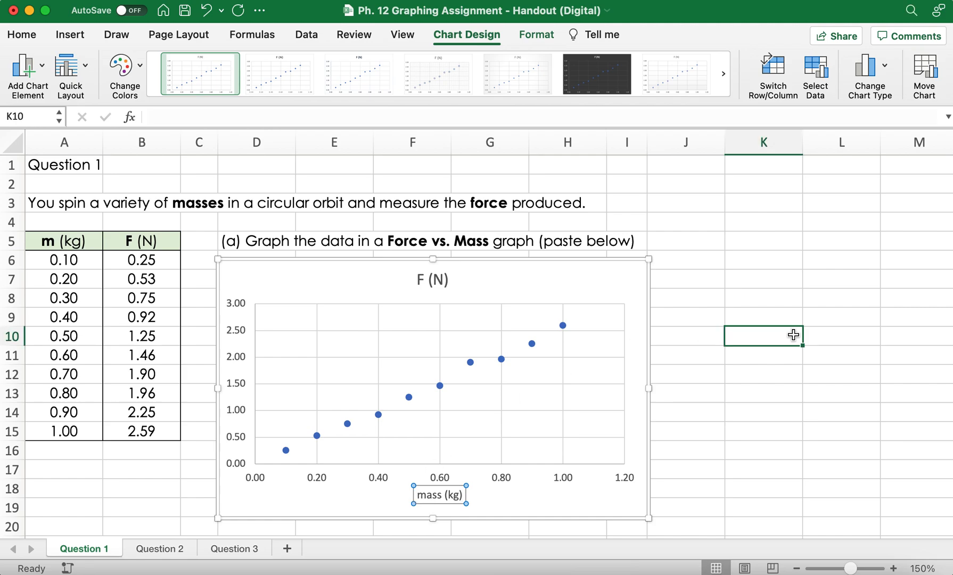
Step: Add a primary vertical axis title to the chart reading "force (N)"
click(385, 292)
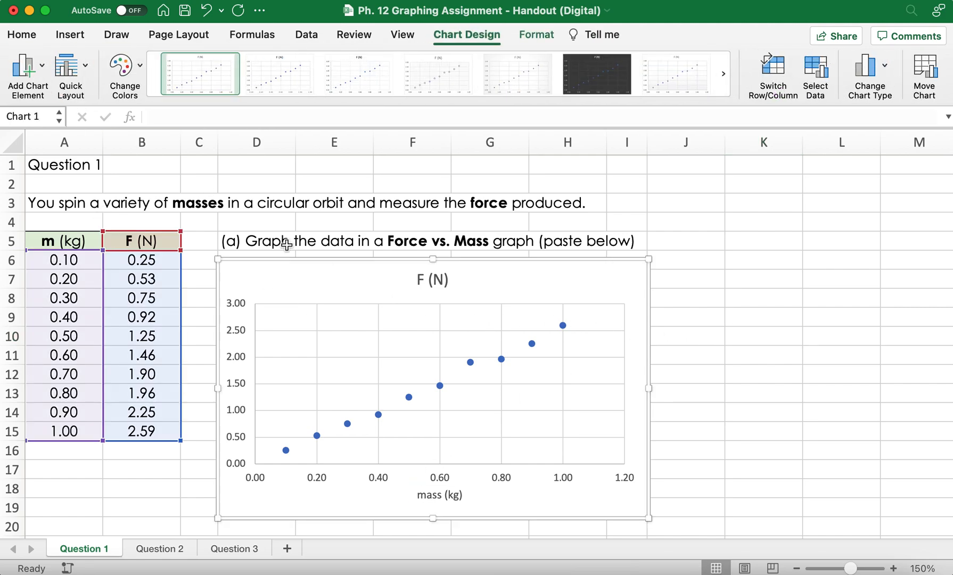
click(44, 68)
mouse_move(76, 117)
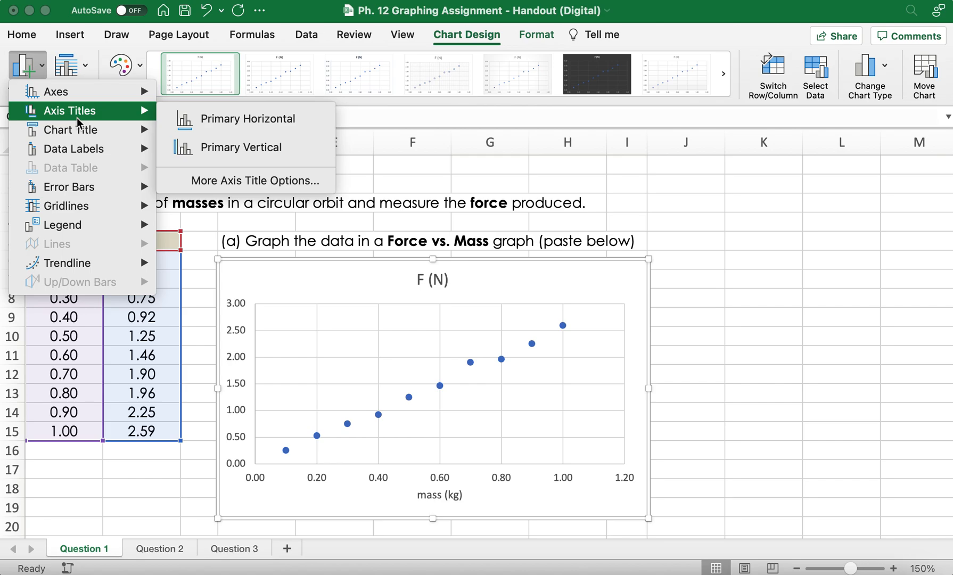
click(255, 155)
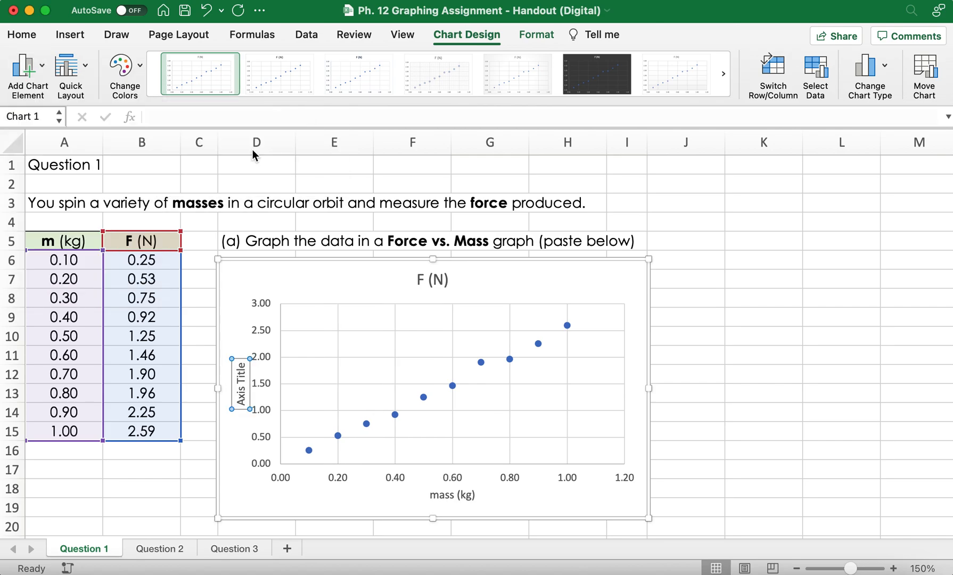
click(240, 374)
triple_click(241, 374)
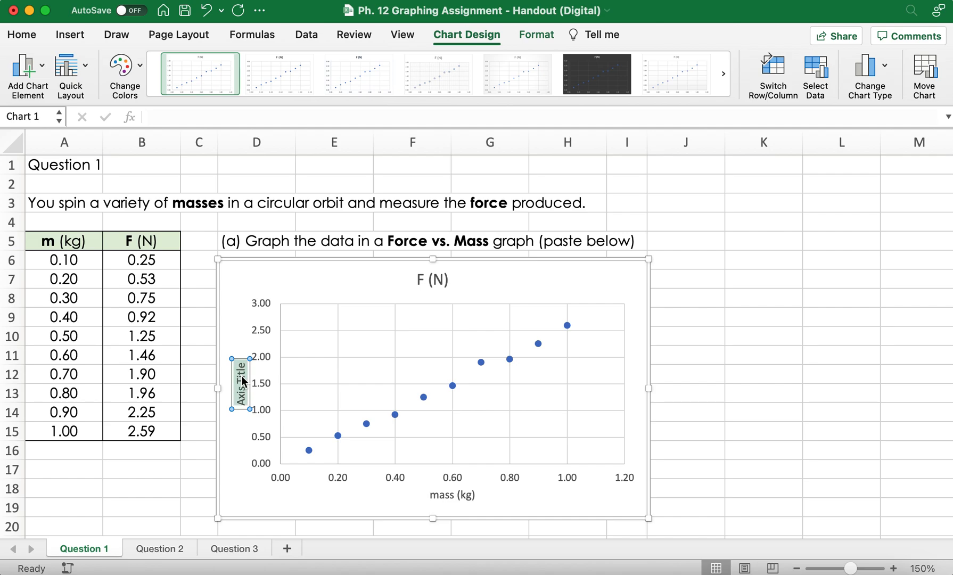
key(BackSpace)
text(force (N))
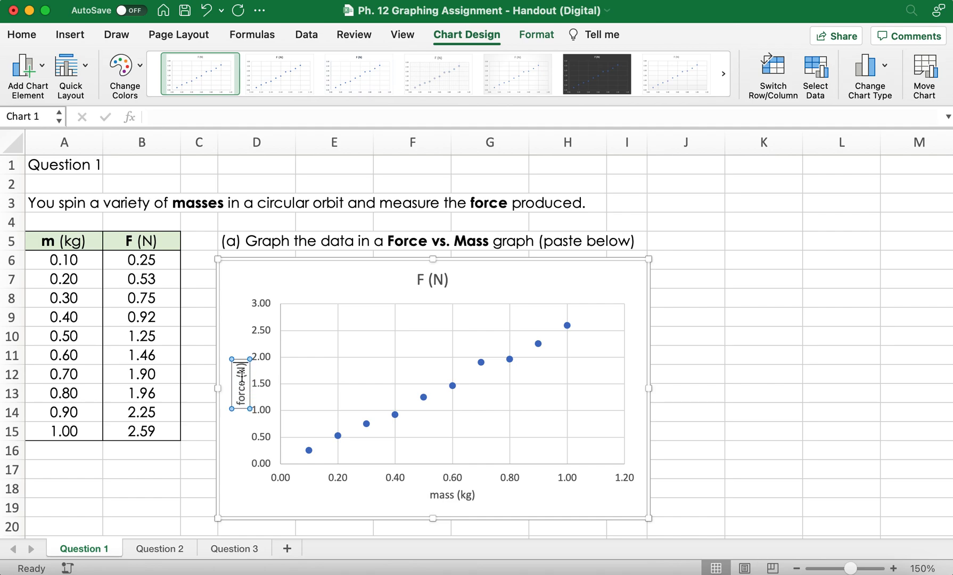
Step: Replace the chart title with "Force (N) vs. Mass (kg)"
click(437, 278)
click(443, 277)
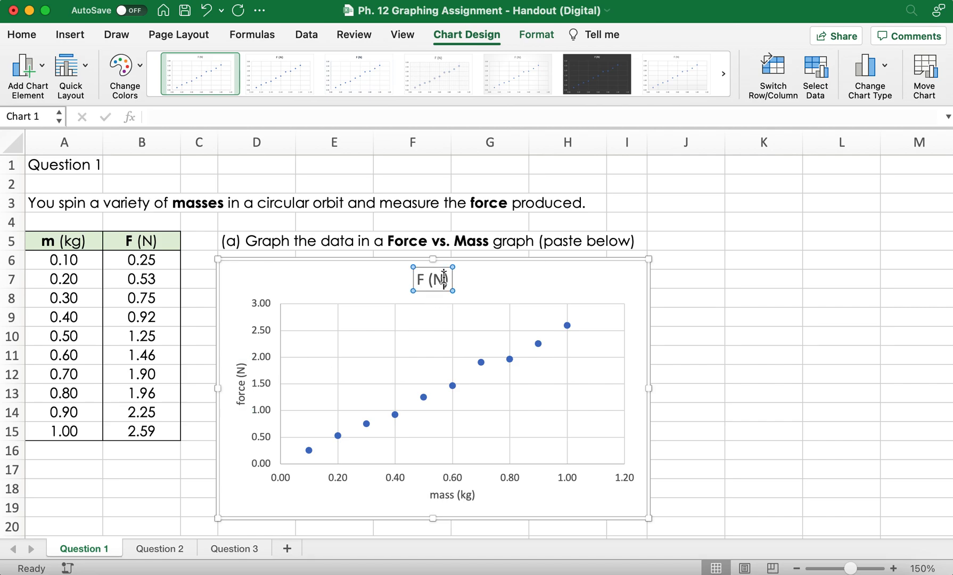
drag(447, 278, 407, 278)
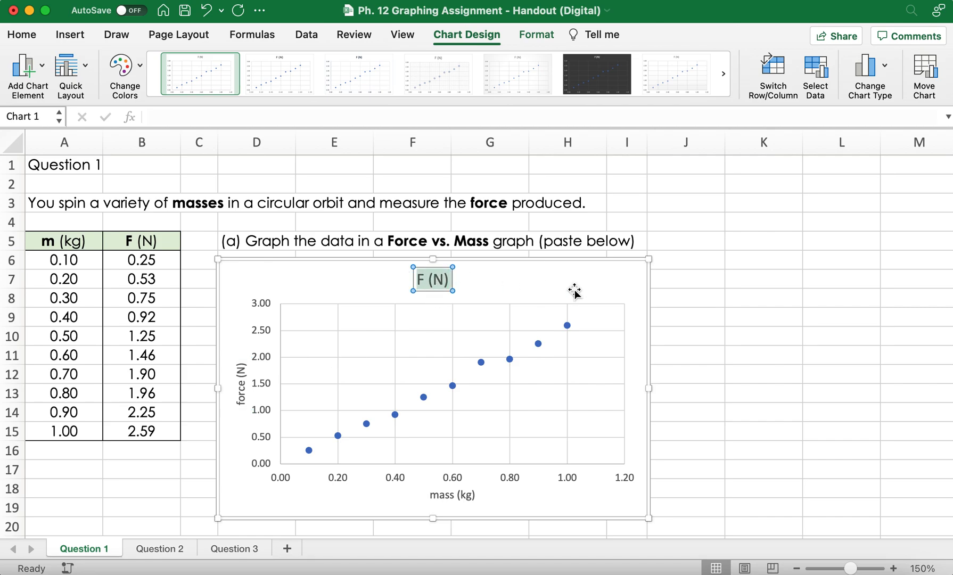
click(45, 68)
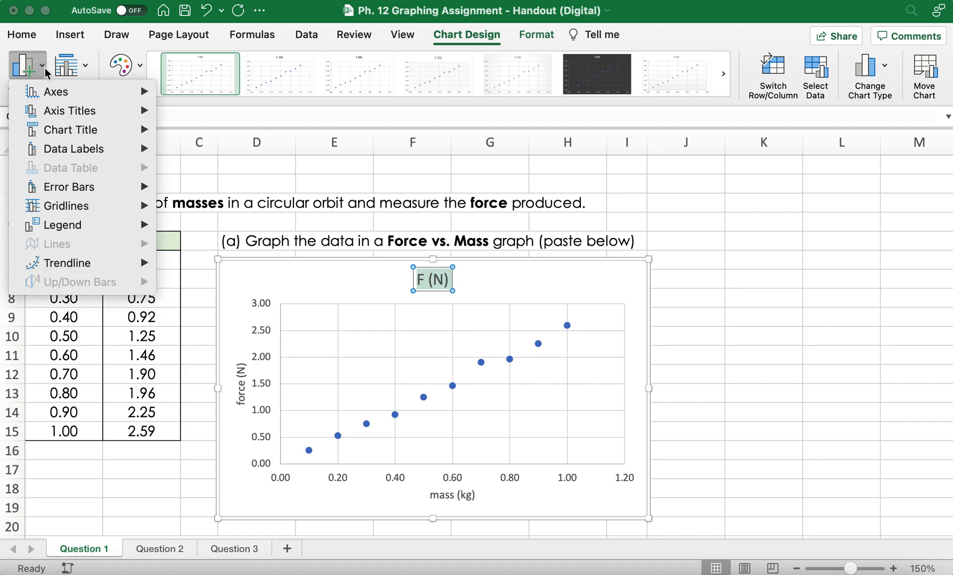
mouse_move(77, 114)
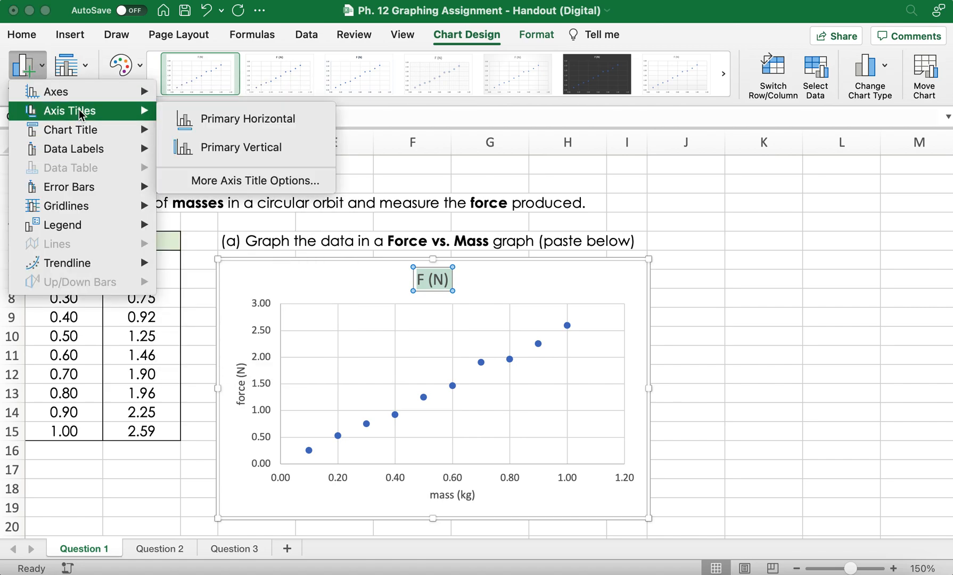
mouse_move(82, 136)
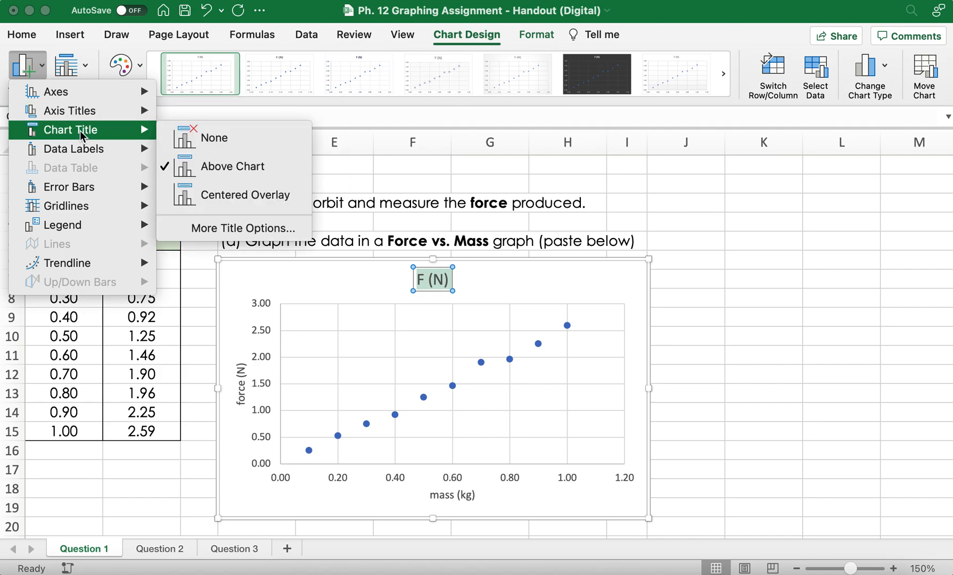
click(437, 279)
text(F)
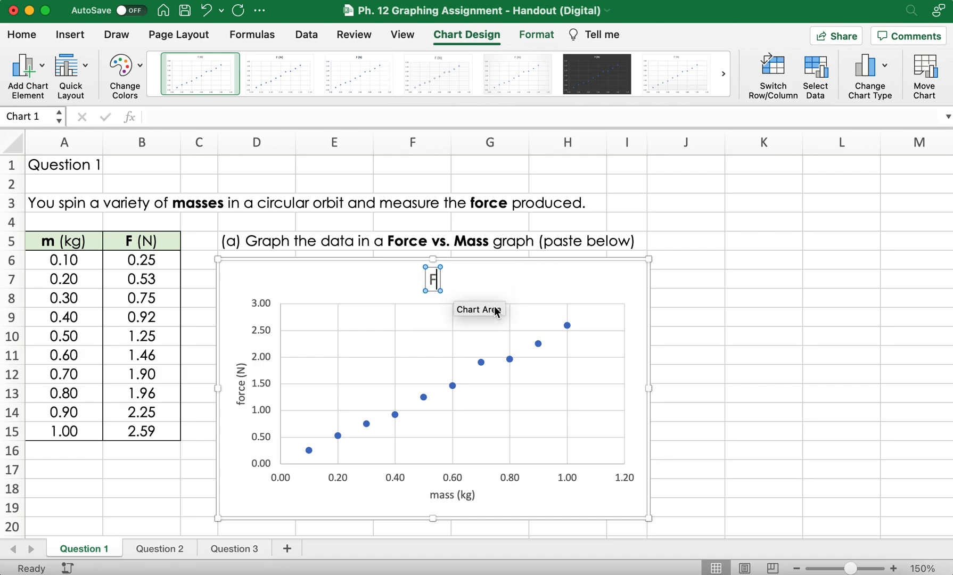
text(or ce)
key(BackSpace)
key(BackSpace)
key(BackSpace)
text(ce *)
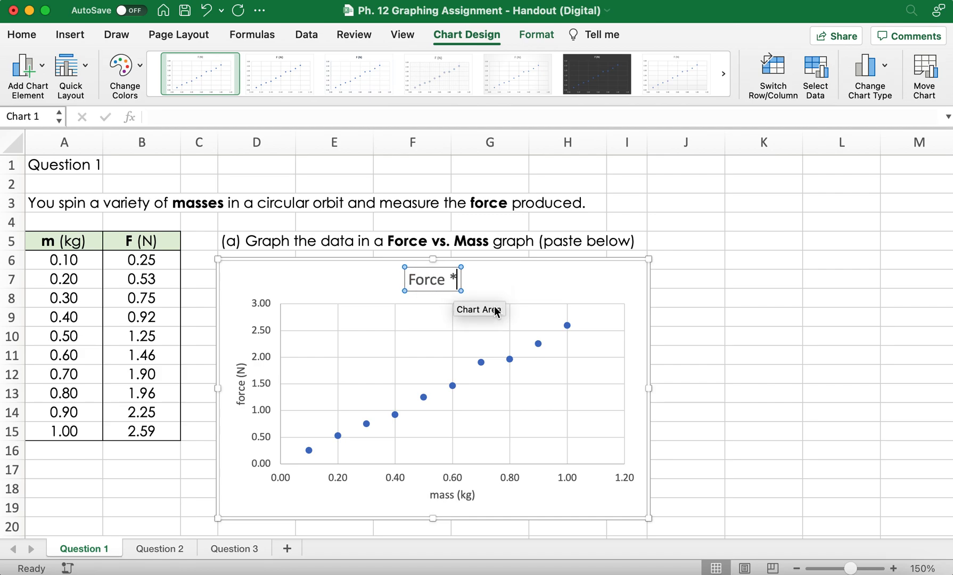
key(BackSpace)
text((N) v)
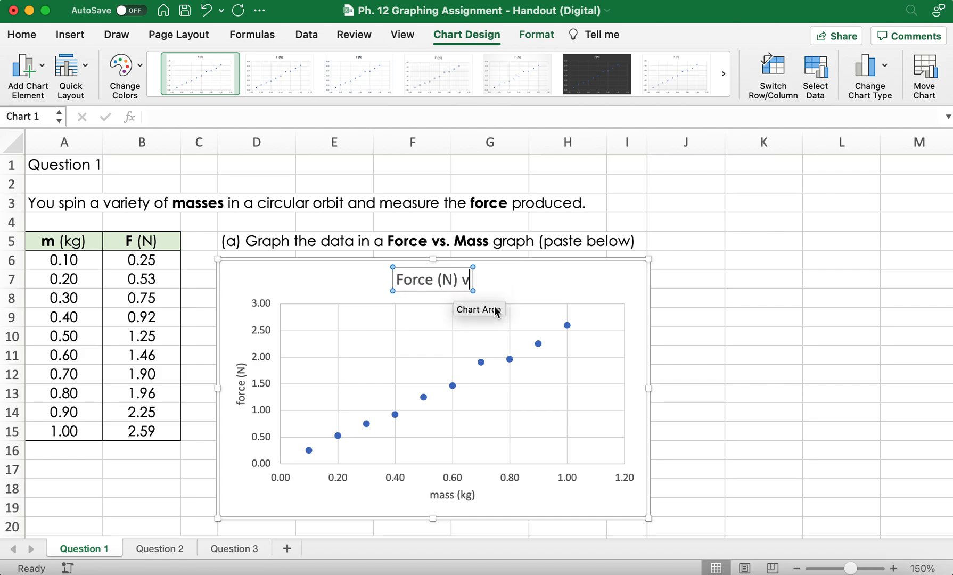
text(s. Mass (kg))
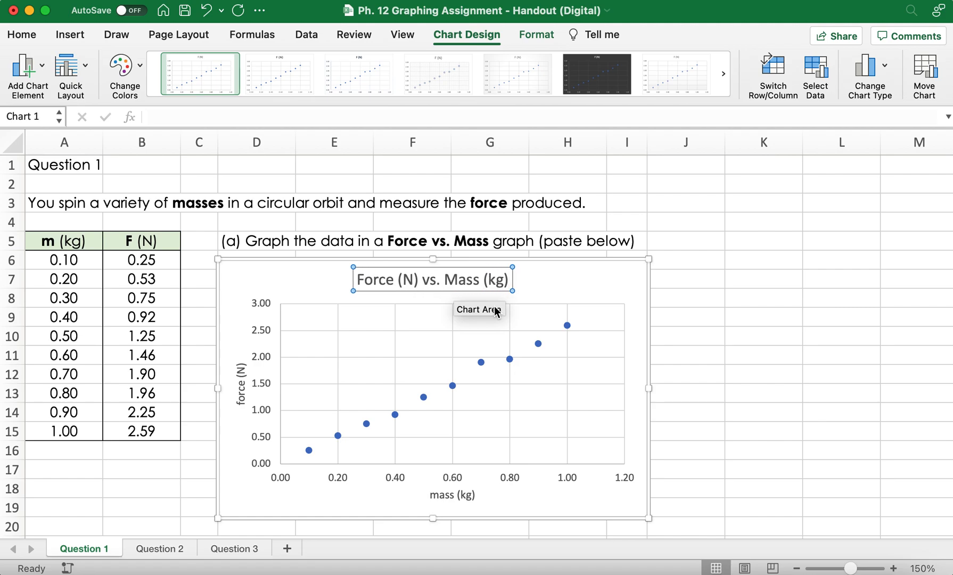
click(762, 336)
Step: Review questions (b) to (e) below the chart and add a linear trendline to the plotted force data series
scroll(319, 362, down, 5)
scroll(280, 358, down, 3)
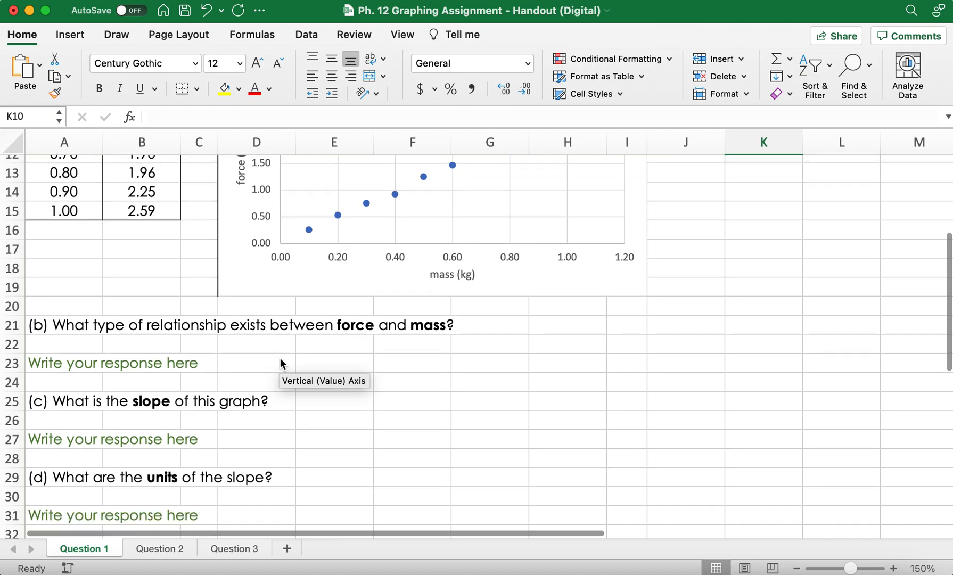
scroll(280, 363, down, 2)
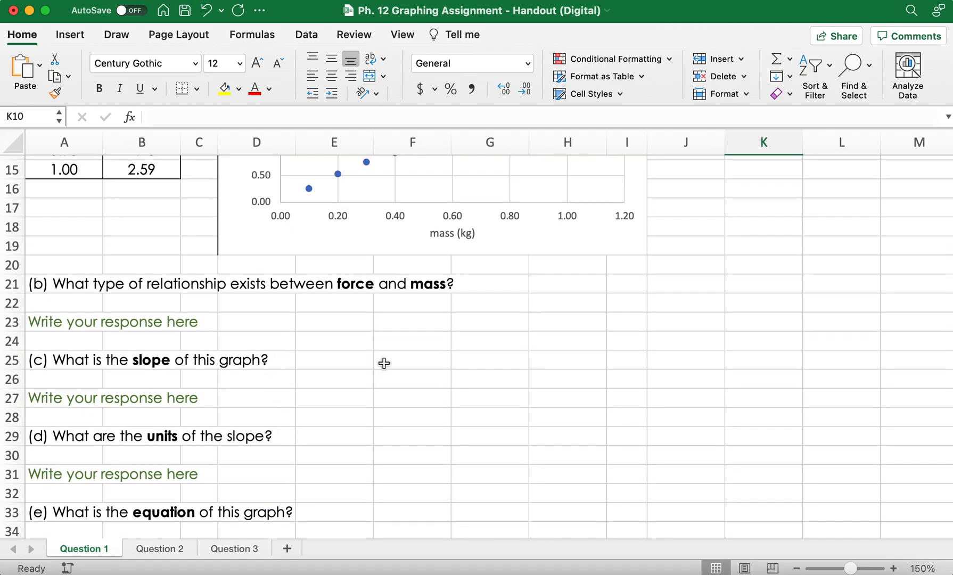
scroll(383, 363, up, 10)
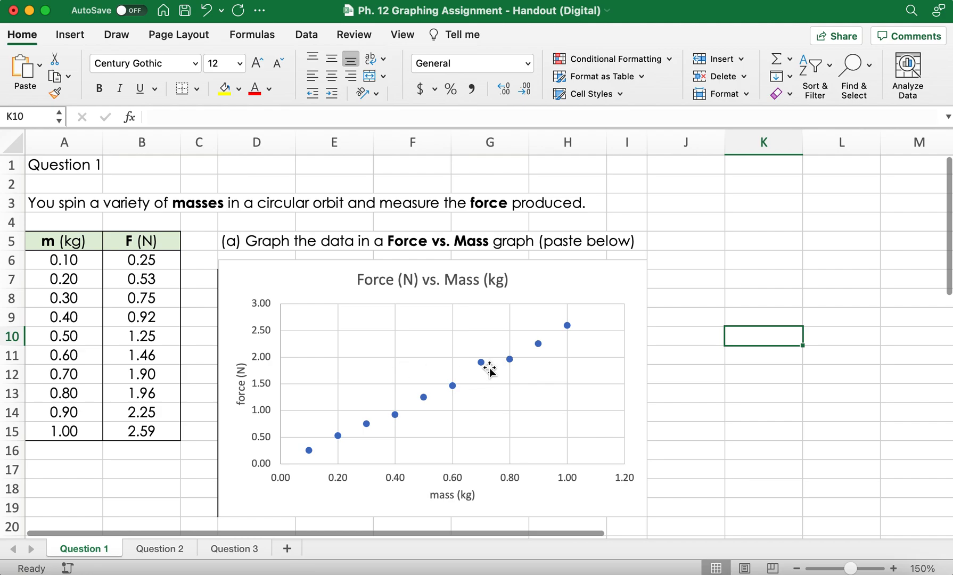
click(509, 359)
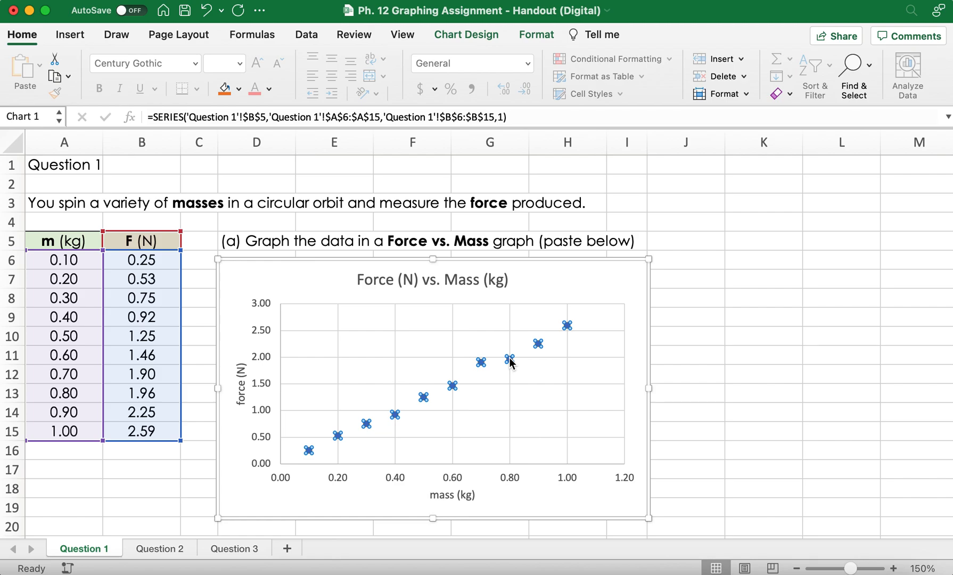
right_click(509, 360)
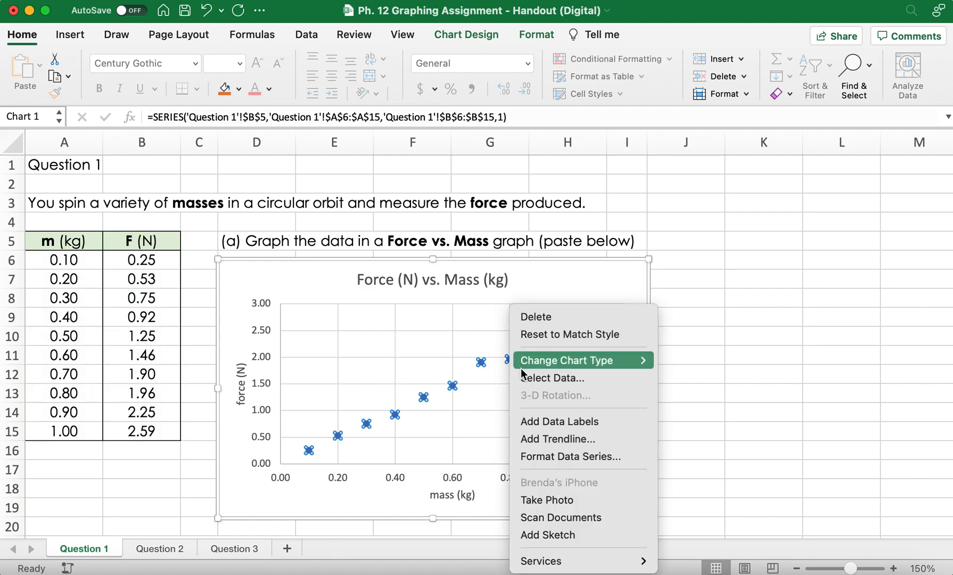
click(552, 433)
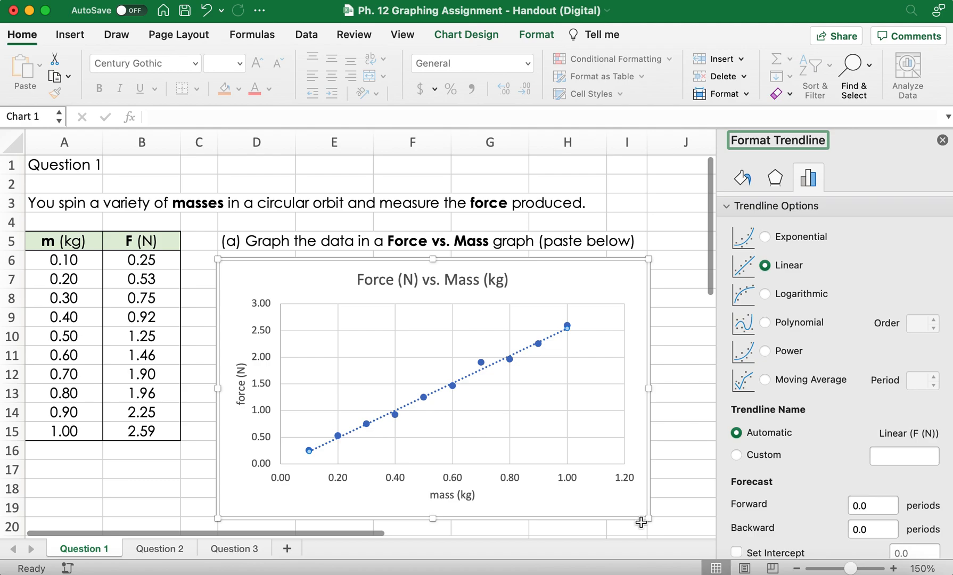
scroll(780, 465, down, 3)
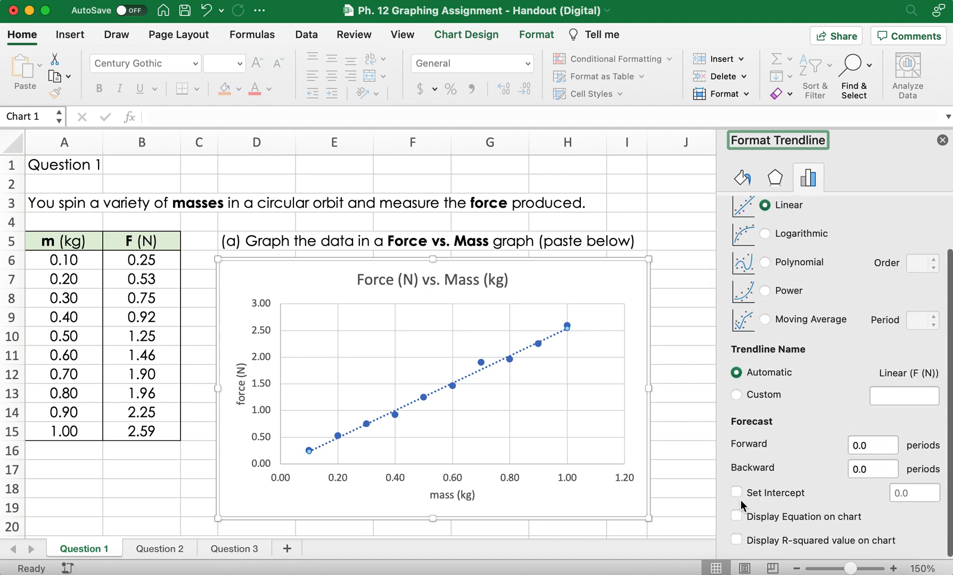
Step: Display the trendline's equation on the Force vs. Mass chart and place it slightly higher, clear of the line
click(737, 515)
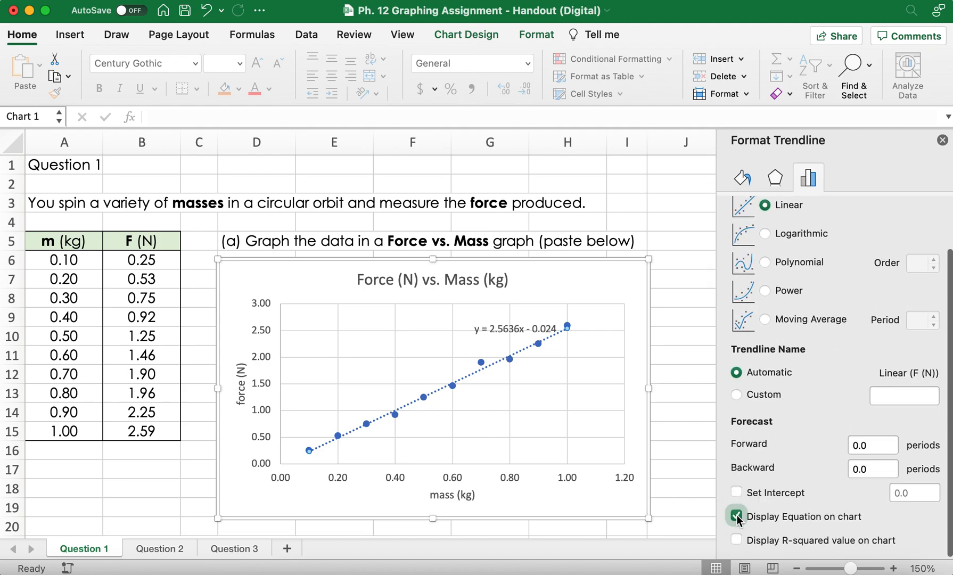
click(942, 140)
drag(543, 328, 532, 318)
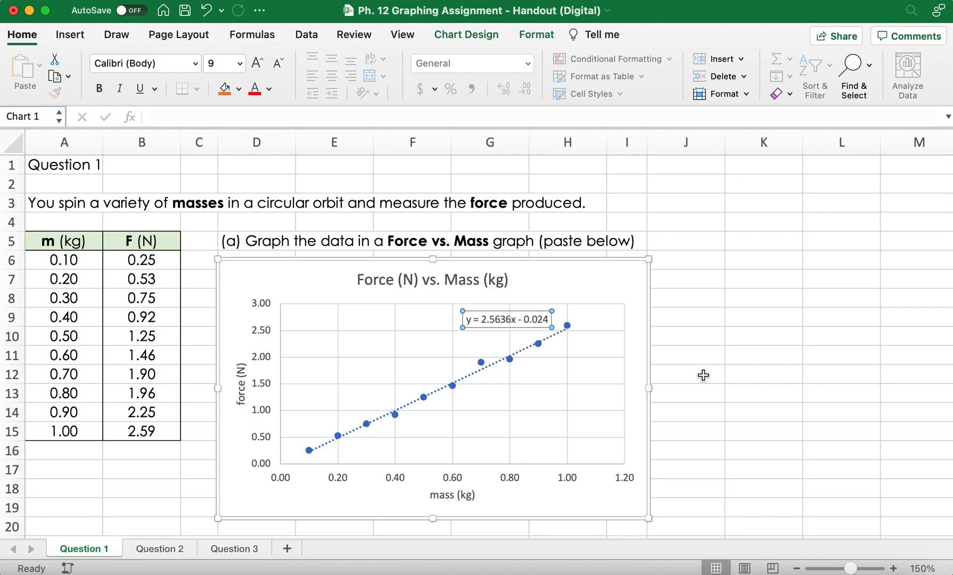
Step: Examine questions (b) to (e) alongside the trendline equation on the chart
scroll(704, 374, down, 5)
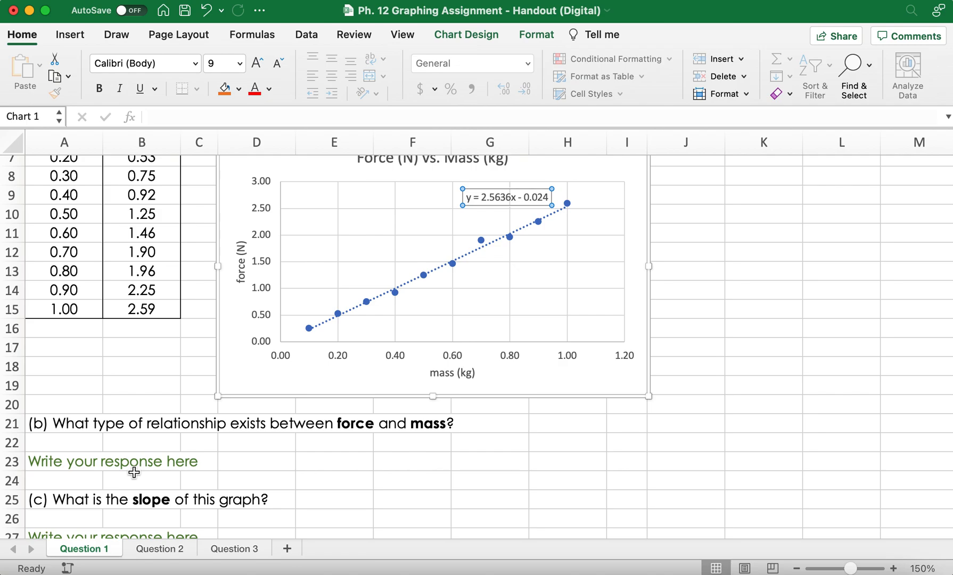
scroll(134, 472, down, 5)
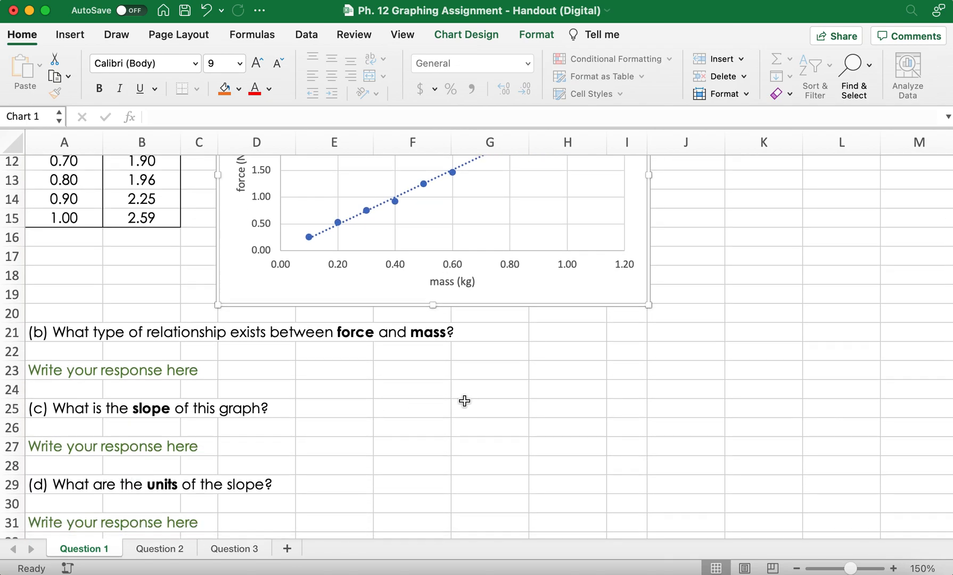
scroll(378, 429, up, 1)
scroll(377, 429, up, 10)
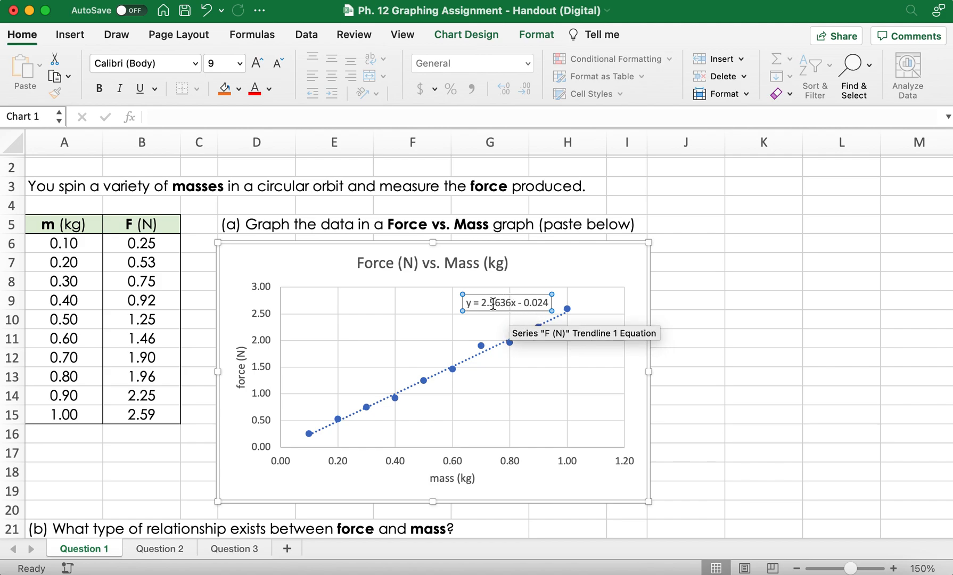
scroll(713, 362, down, 5)
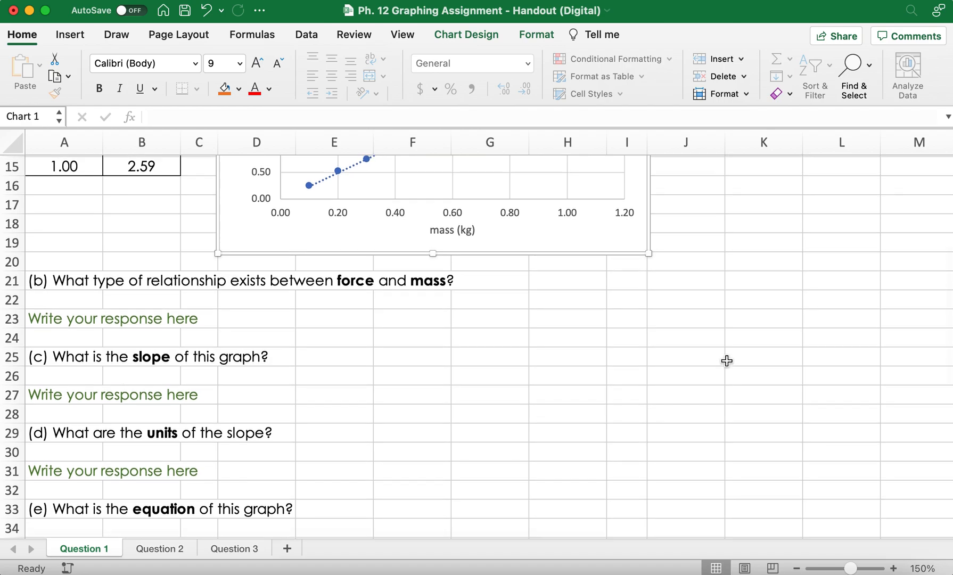
scroll(727, 360, up, 5)
scroll(726, 361, down, 1)
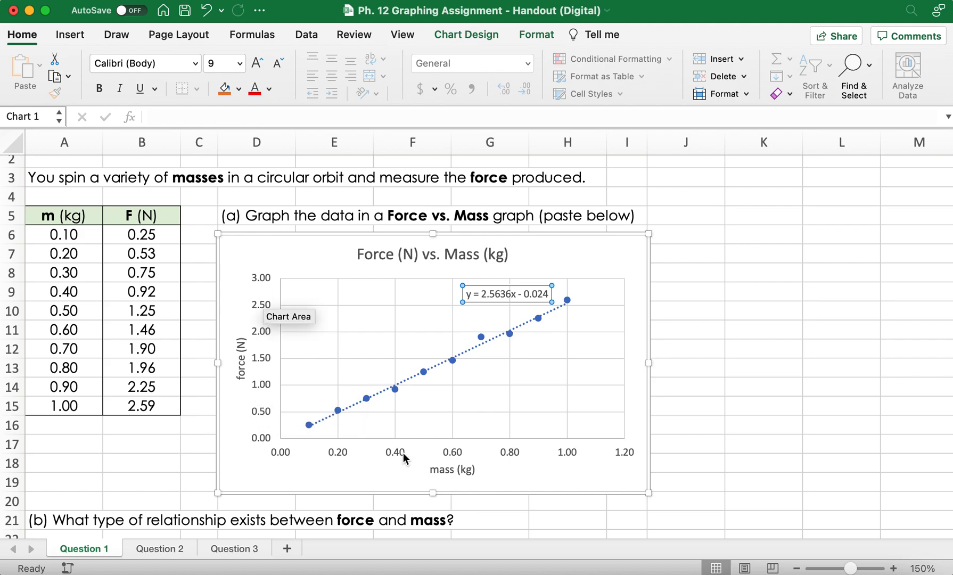
scroll(524, 463, down, 5)
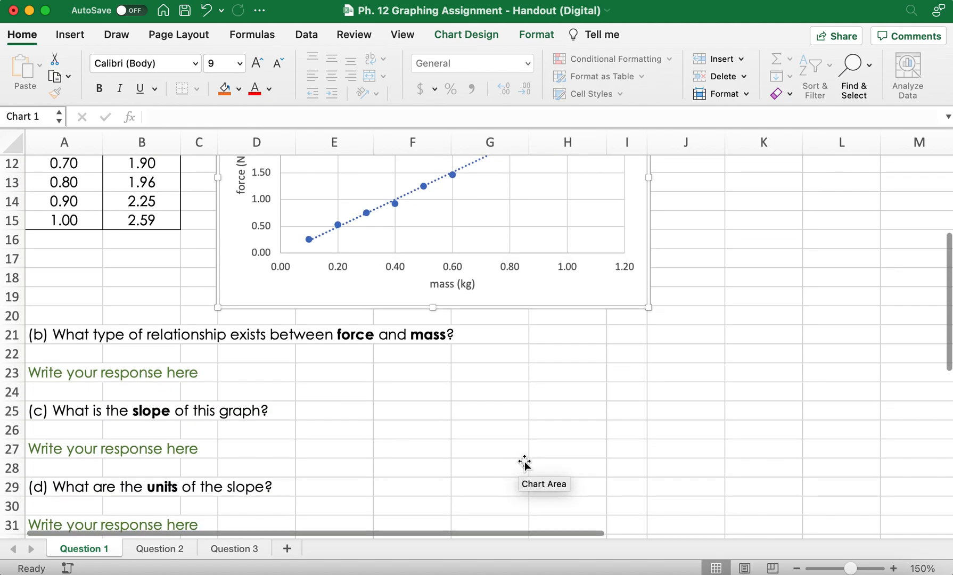
scroll(524, 463, down, 3)
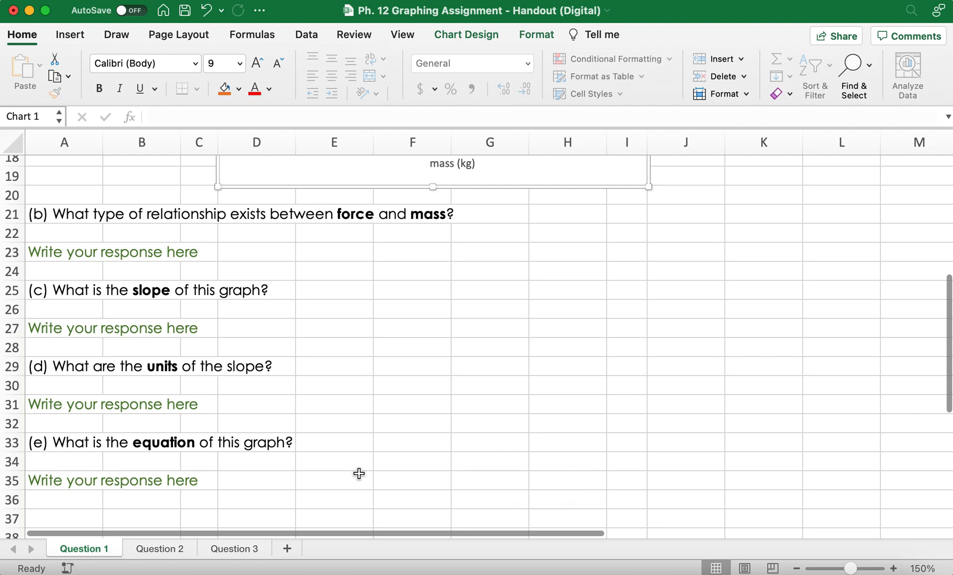
scroll(358, 473, up, 9)
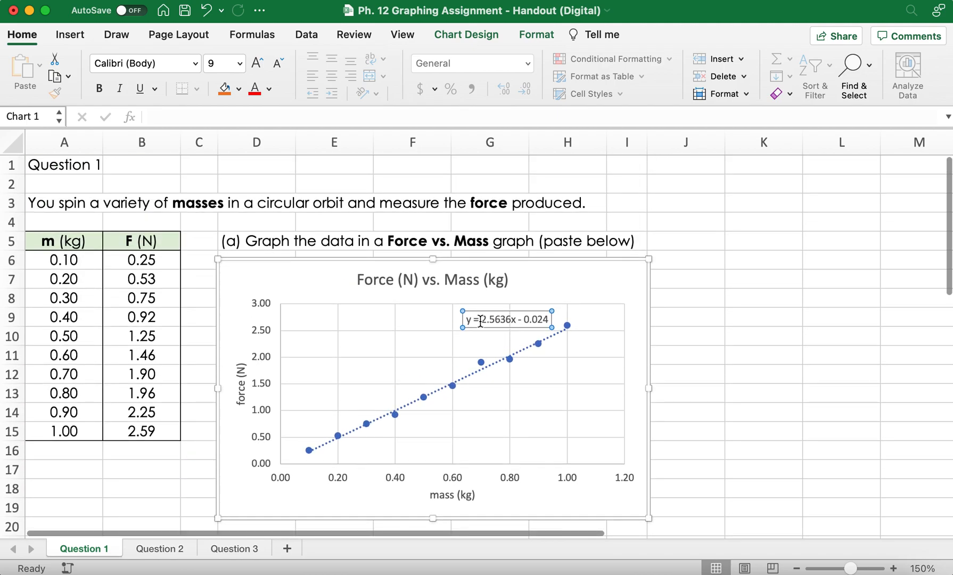
Step: Copy the trendline equation text from the chart and select the response cell A35 for question (e)
drag(550, 319, 463, 317)
key(super+c)
scroll(462, 316, down, 10)
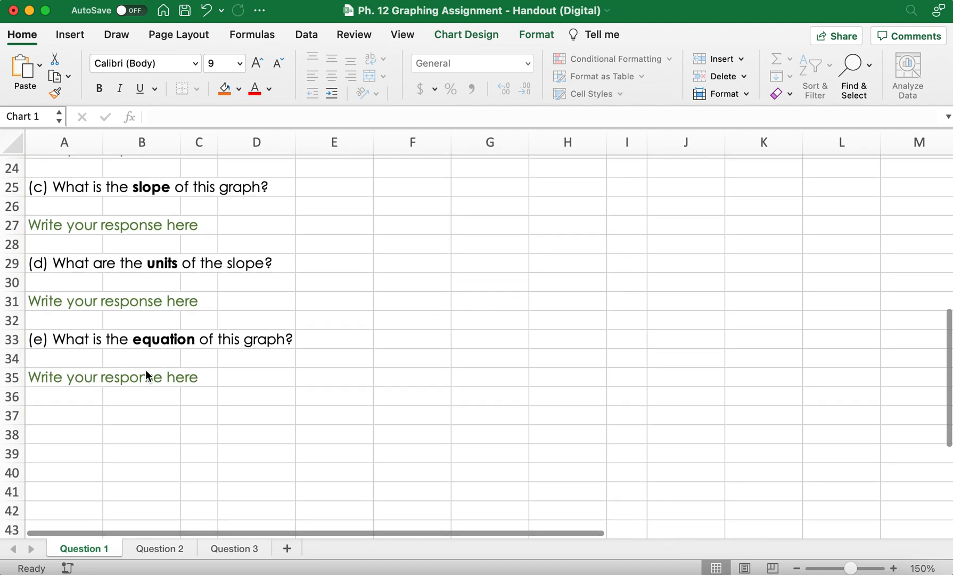
click(79, 375)
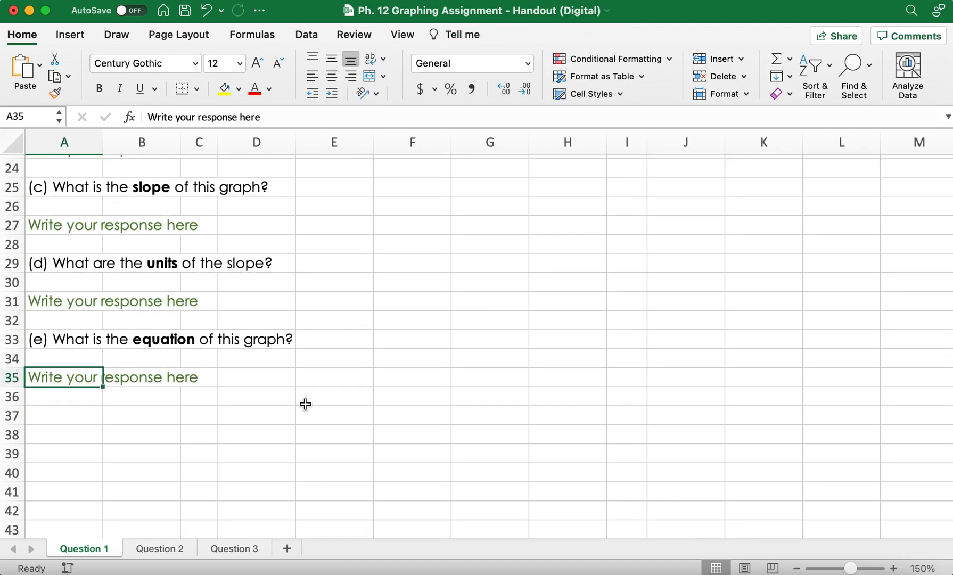
scroll(305, 404, up, 10)
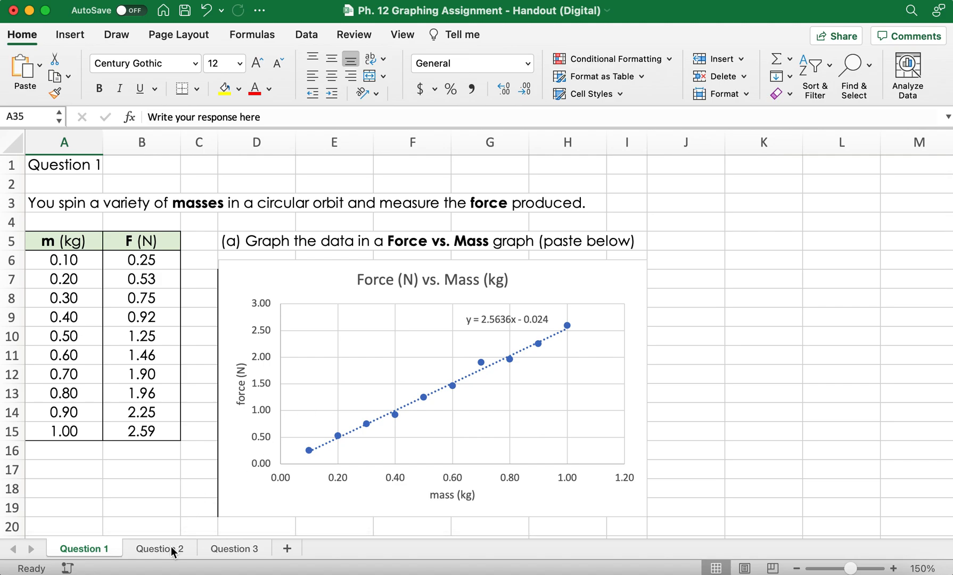
Step: Open the Question 2 sheet and examine the velocity, force and squared-velocity columns of its data table
click(171, 548)
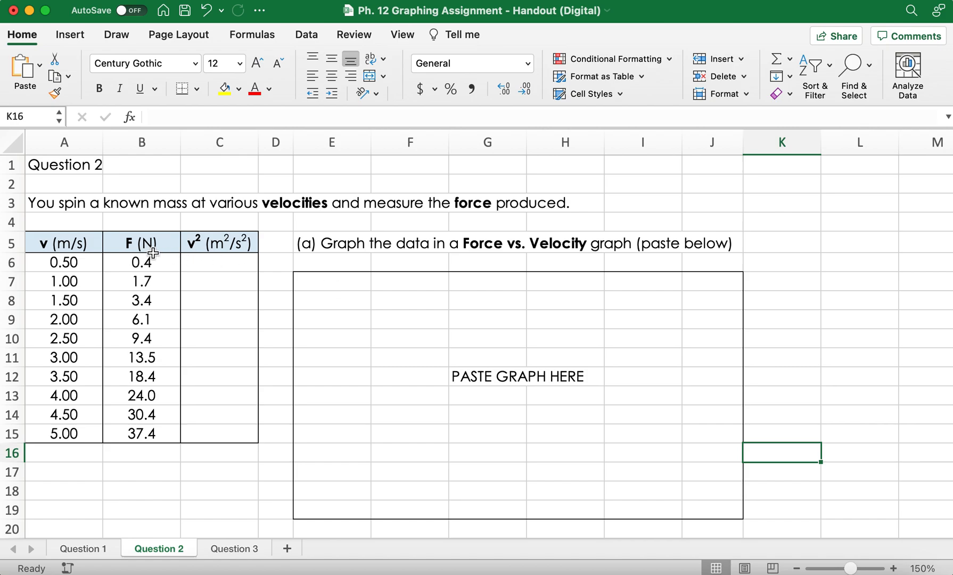
drag(133, 242, 101, 415)
click(215, 281)
drag(153, 240, 206, 427)
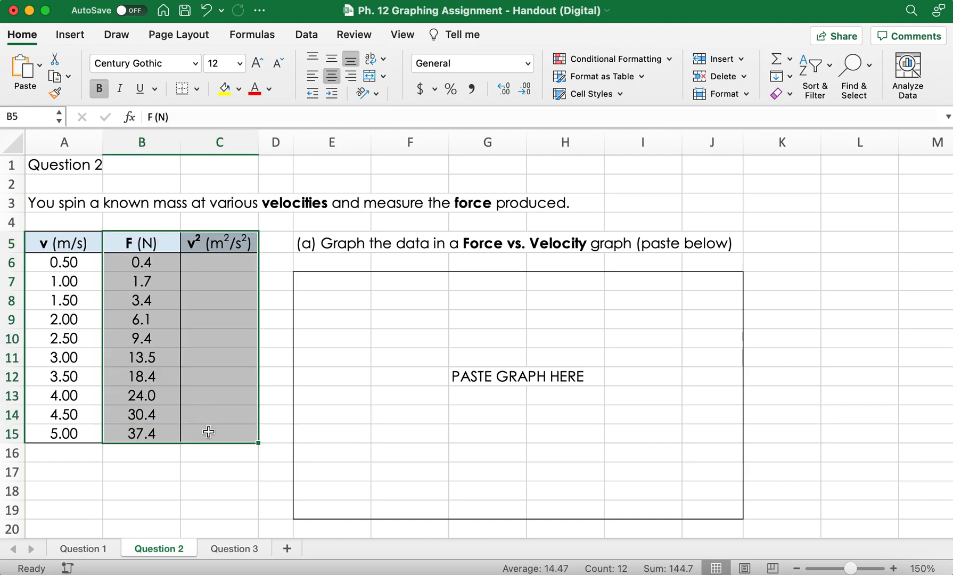
Step: Enter the formula =A6^2 in cell C6 to square the first velocity
click(226, 263)
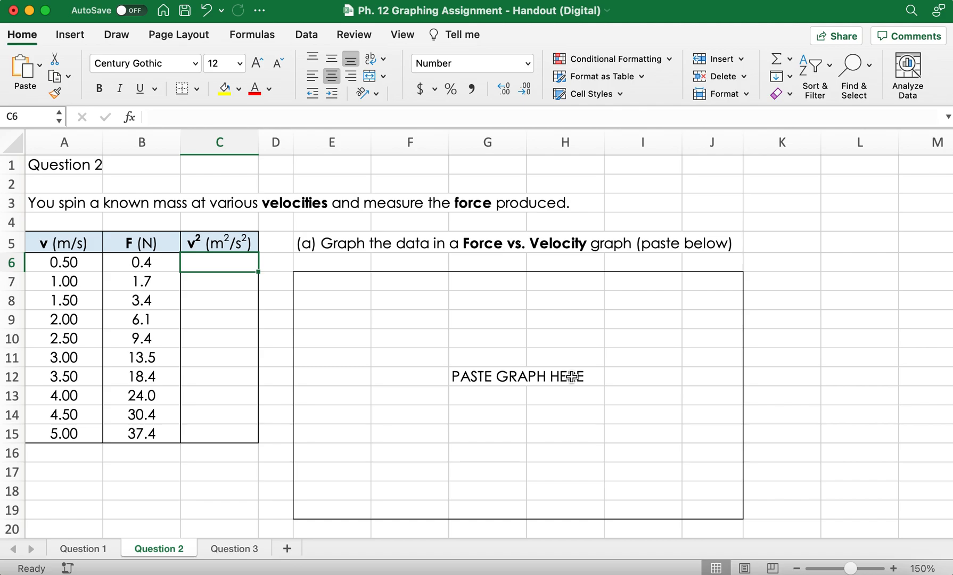
text(=)
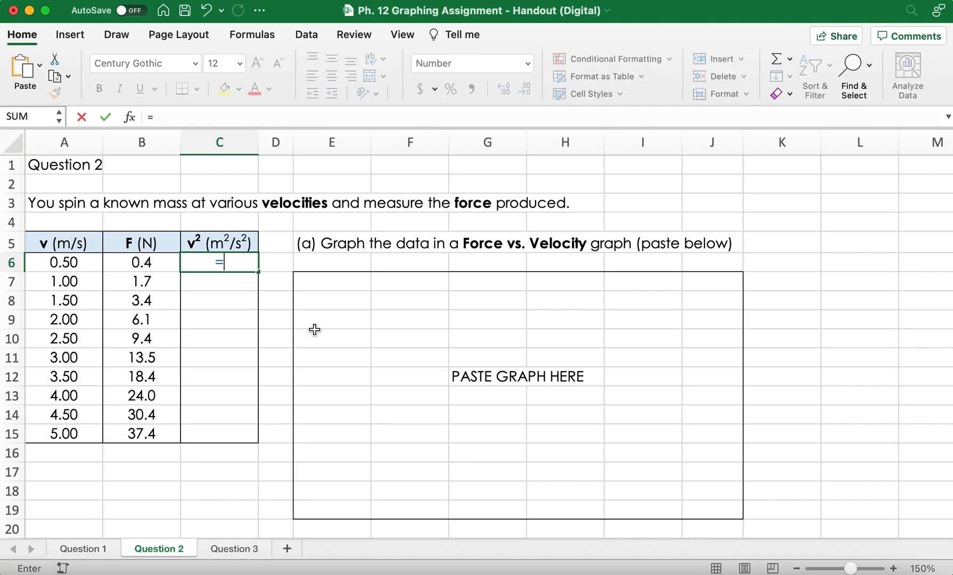
click(53, 263)
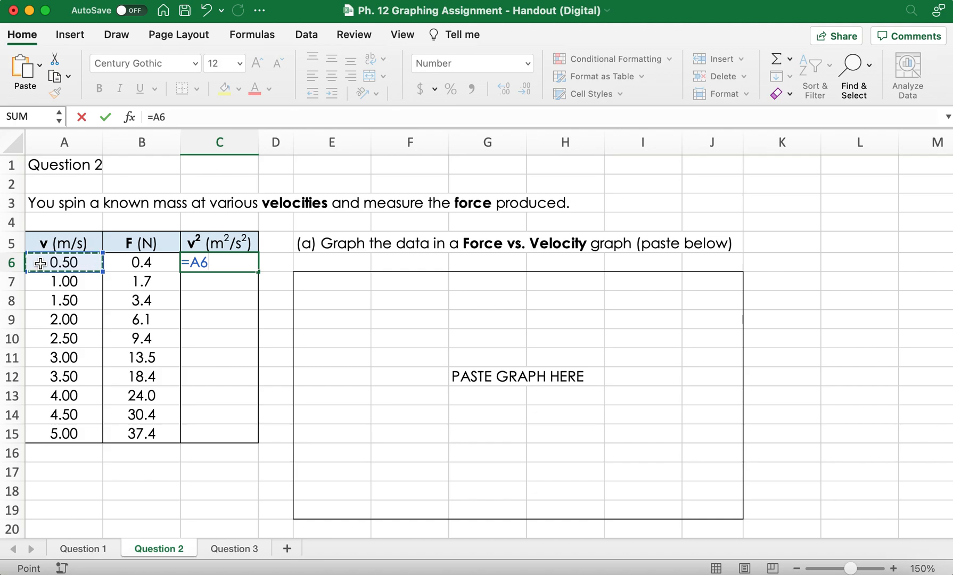
text(^)
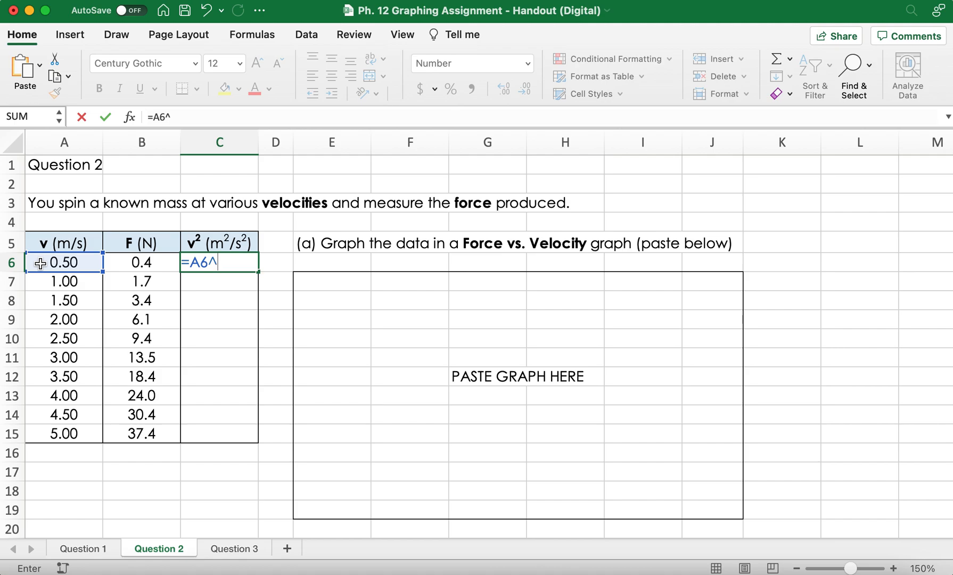
text(2)
key(Return)
Step: Fill the squared-velocity formula from C6 down to C15
click(244, 262)
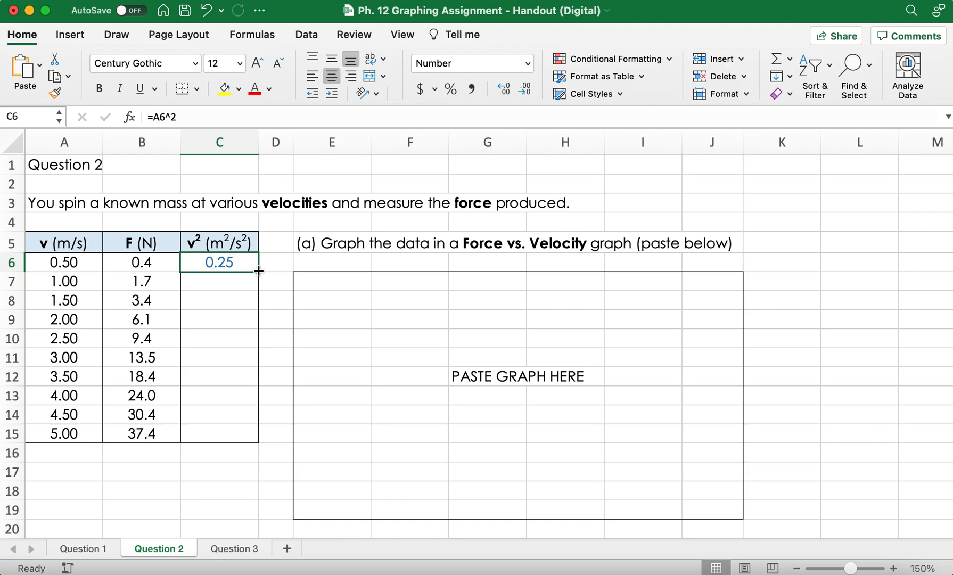
drag(258, 270, 254, 438)
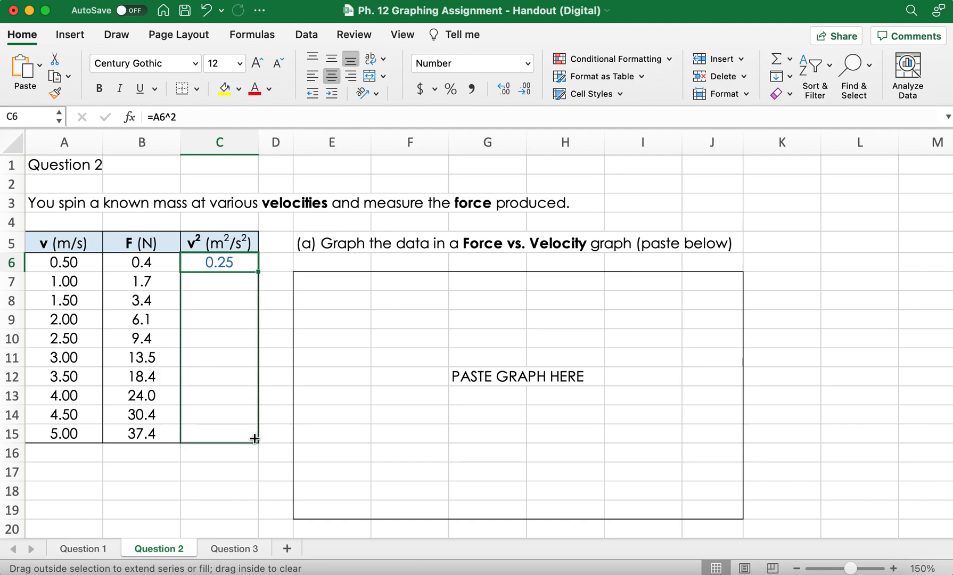
drag(254, 438, 254, 438)
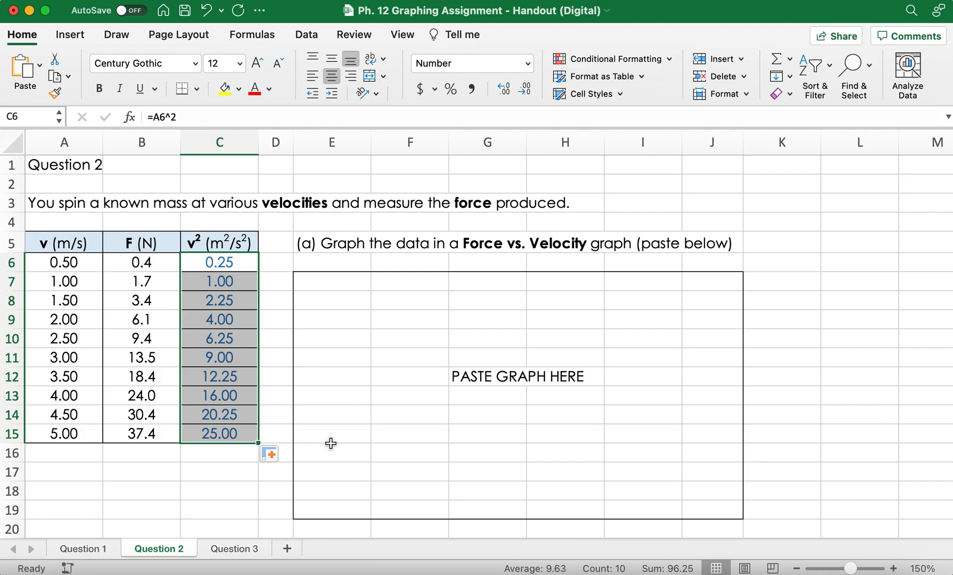
Step: Insert a scatter chart of the force and squared-velocity data in B5:C15
scroll(329, 442, down, 10)
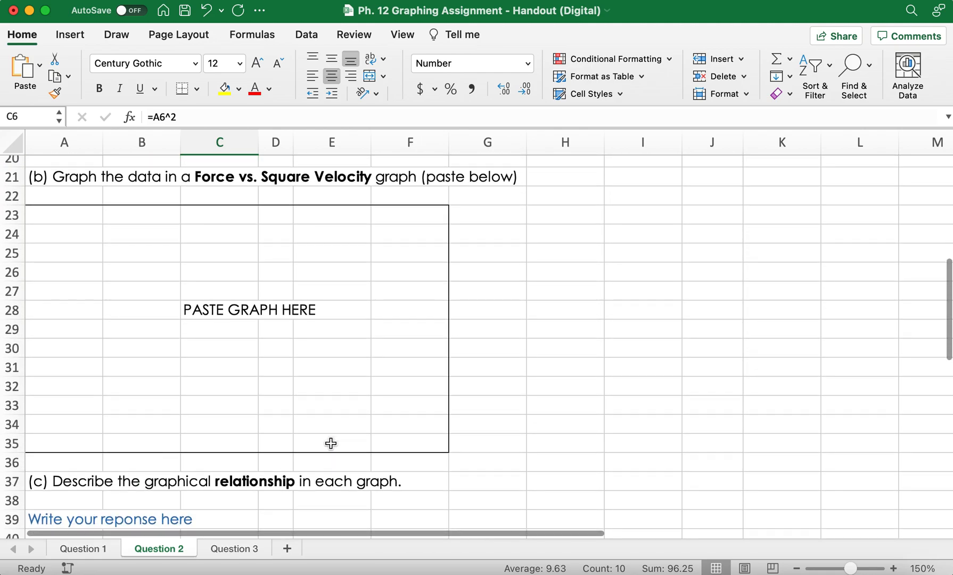
scroll(330, 443, up, 8)
click(274, 285)
drag(140, 174, 217, 361)
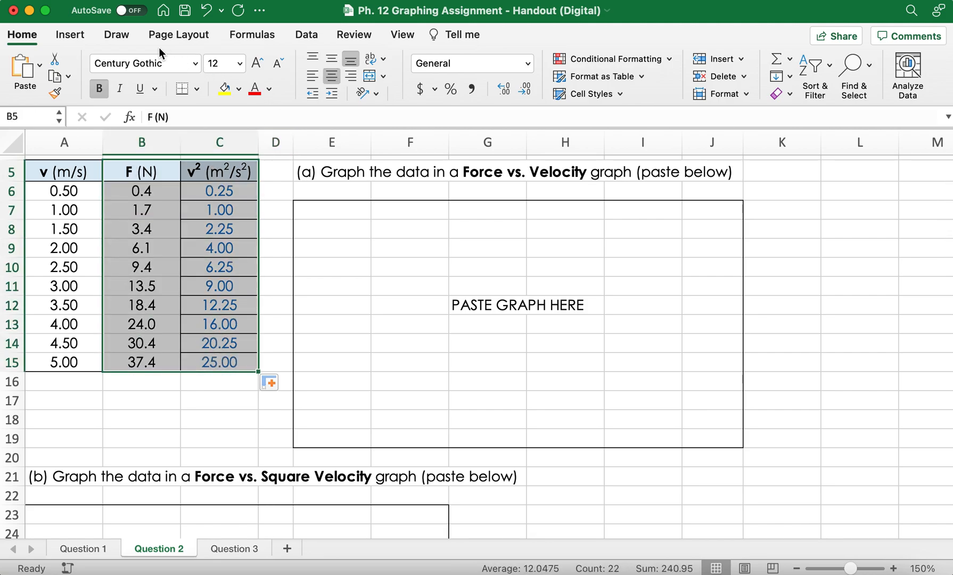
click(70, 35)
click(448, 87)
click(494, 155)
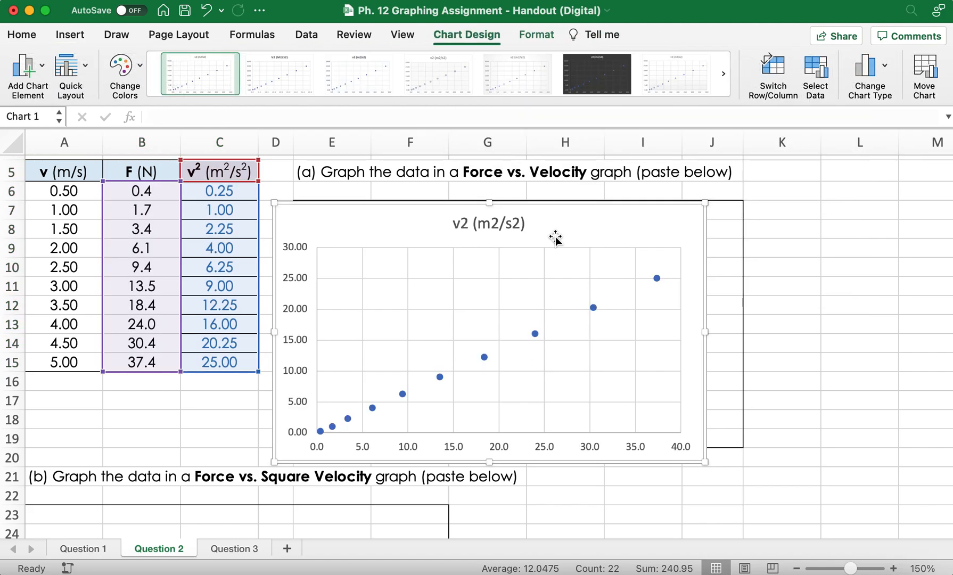
Step: Place a copy of the scatter chart in the graph area below question (b)
scroll(575, 224, down, 5)
drag(686, 308, 510, 418)
drag(457, 379, 398, 358)
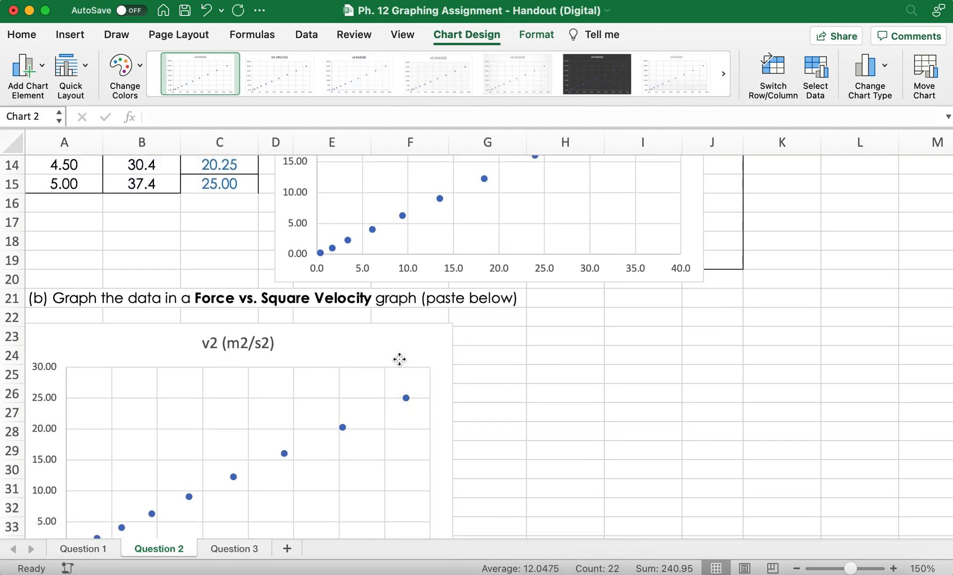
Step: Add a linear trendline to the data series of the chart under question (b)
scroll(398, 360, down, 5)
click(344, 331)
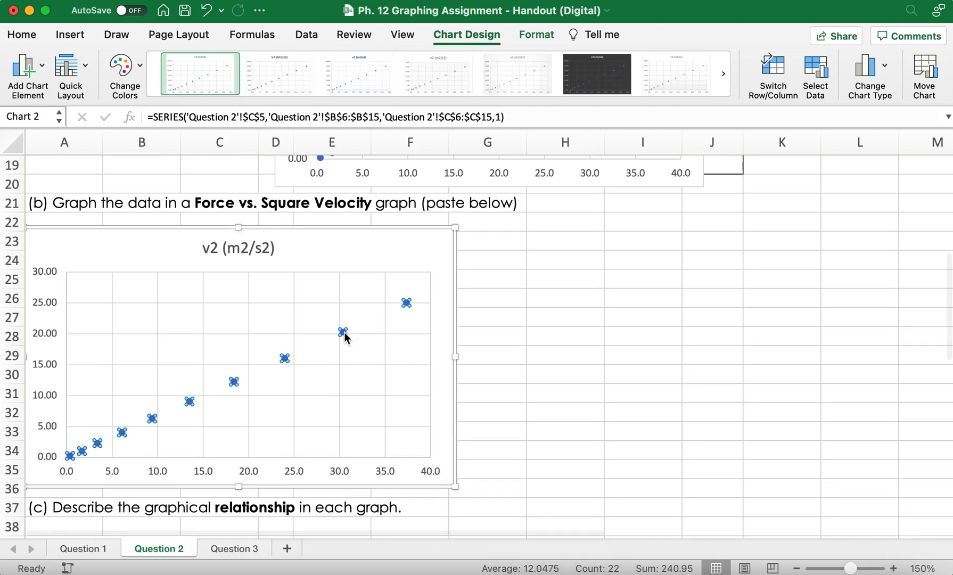
right_click(344, 331)
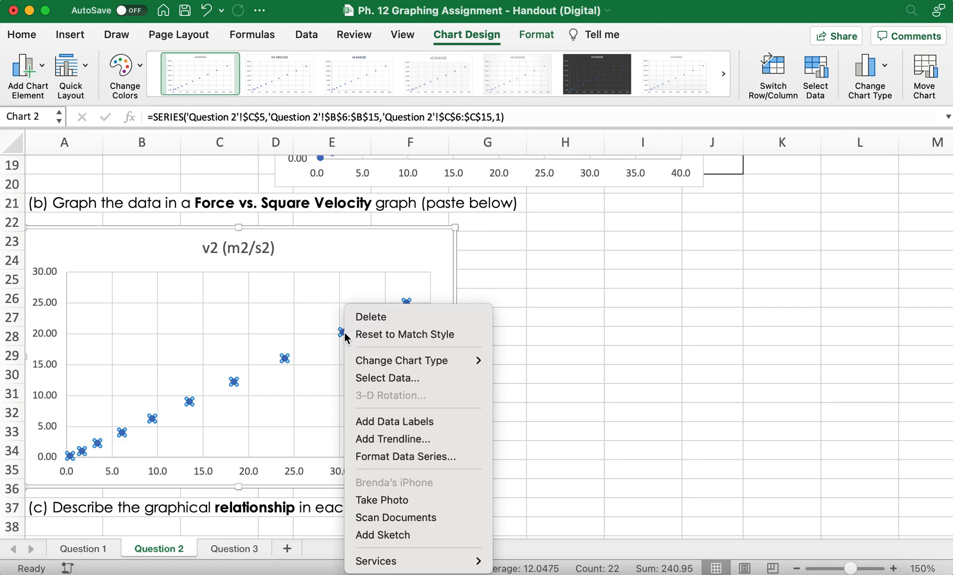
click(441, 439)
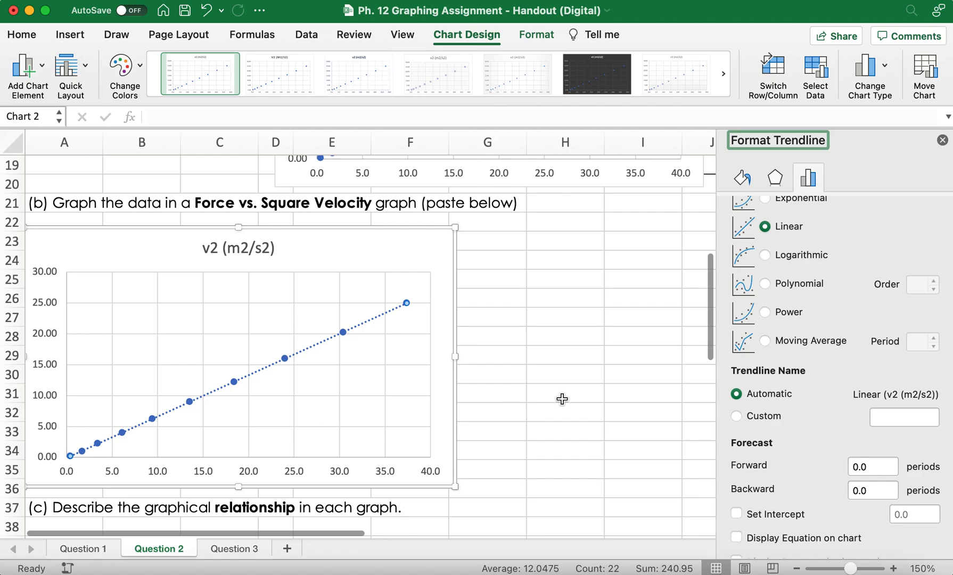
scroll(795, 322, up, 2)
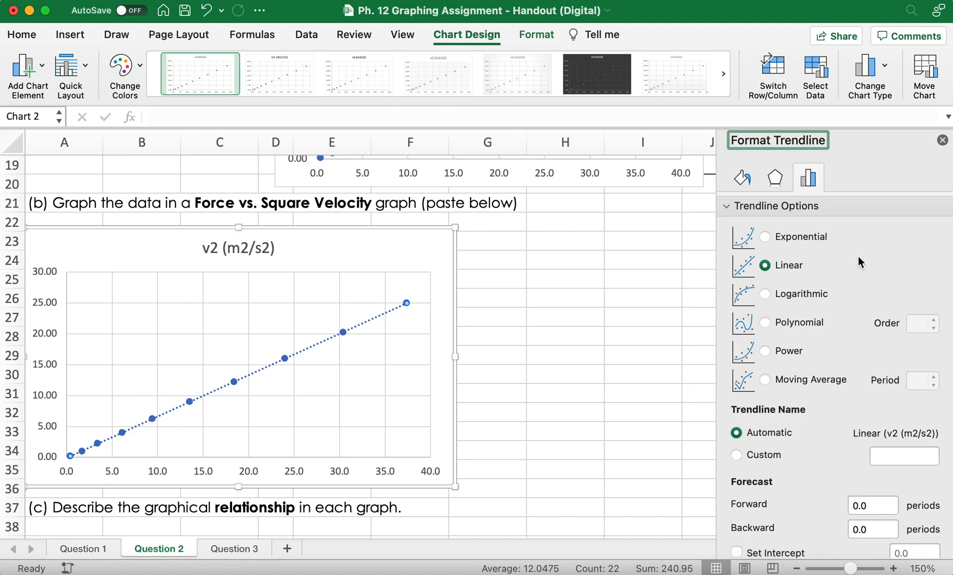
click(575, 316)
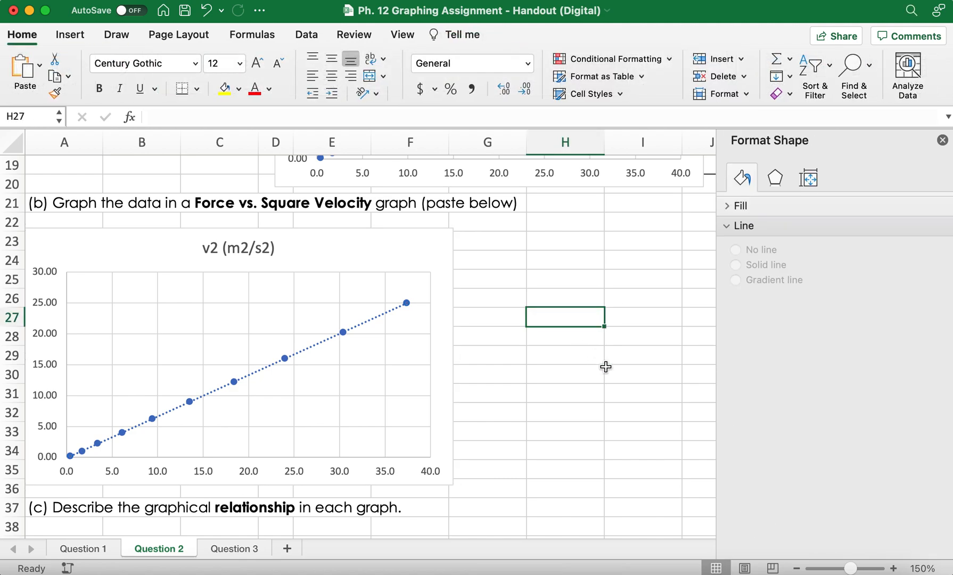
Step: Delete the original squared-velocity chart from the graph area under question (a)
scroll(605, 367, up, 10)
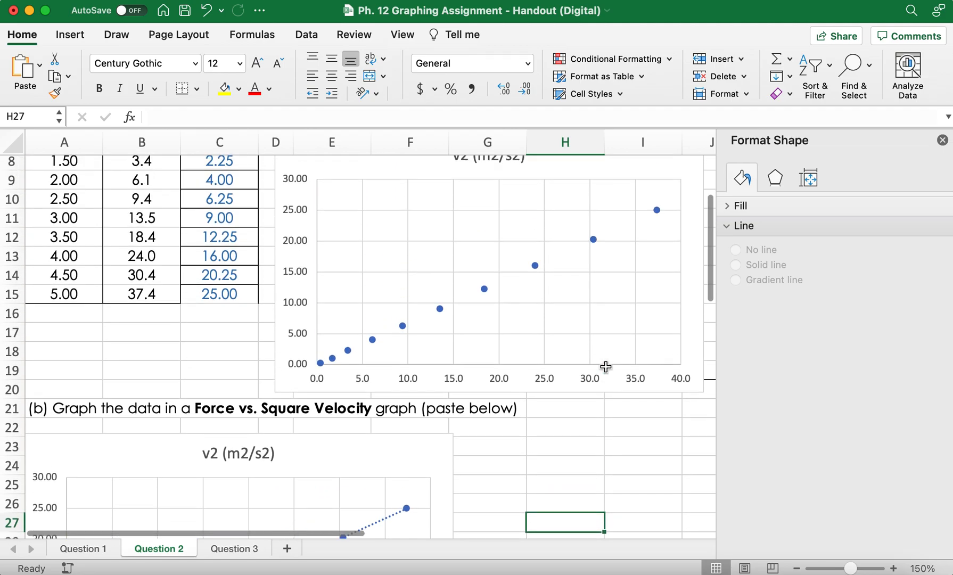
scroll(605, 367, up, 1)
drag(565, 249, 534, 250)
key(Delete)
drag(619, 265, 536, 260)
scroll(361, 257, right, 1)
drag(307, 246, 691, 466)
scroll(478, 359, left, 1)
scroll(478, 359, up, 1)
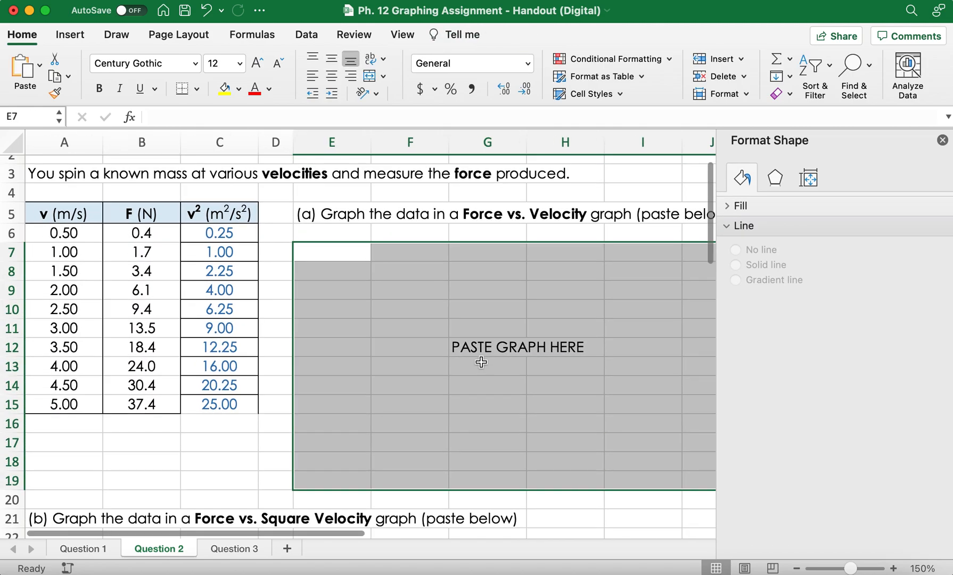
click(202, 456)
Step: Insert a scatter chart of the velocity and force data in A5:B15
drag(72, 214, 133, 399)
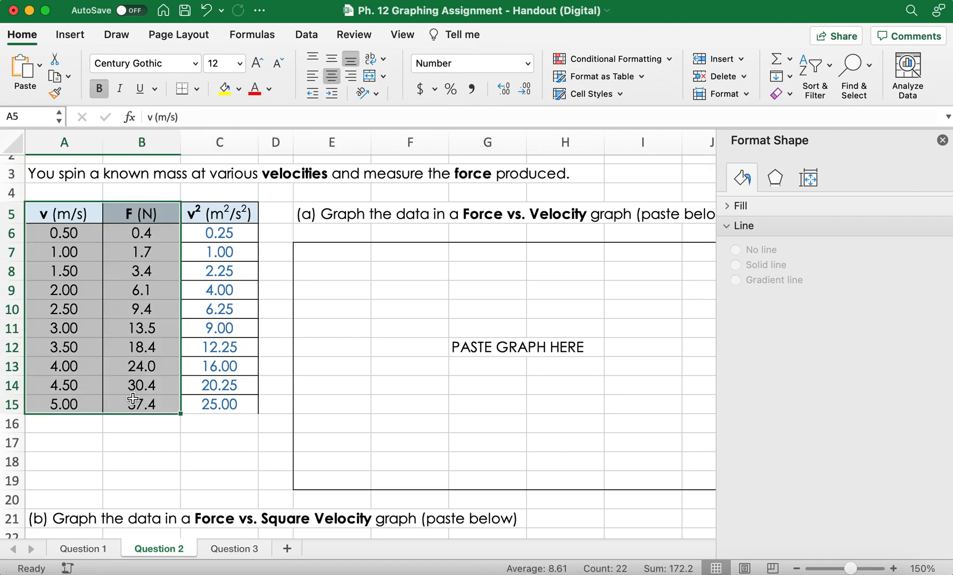
click(69, 35)
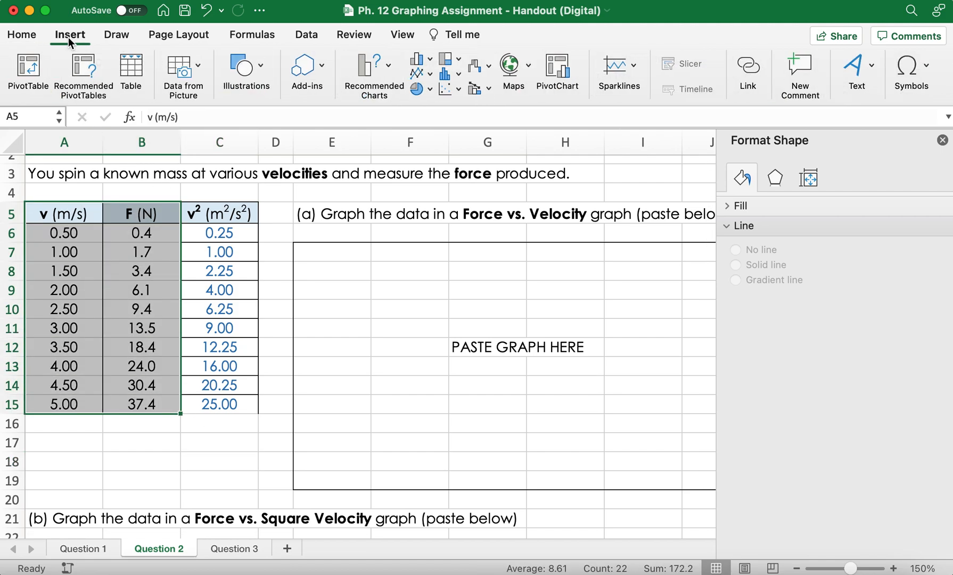
click(457, 91)
click(491, 153)
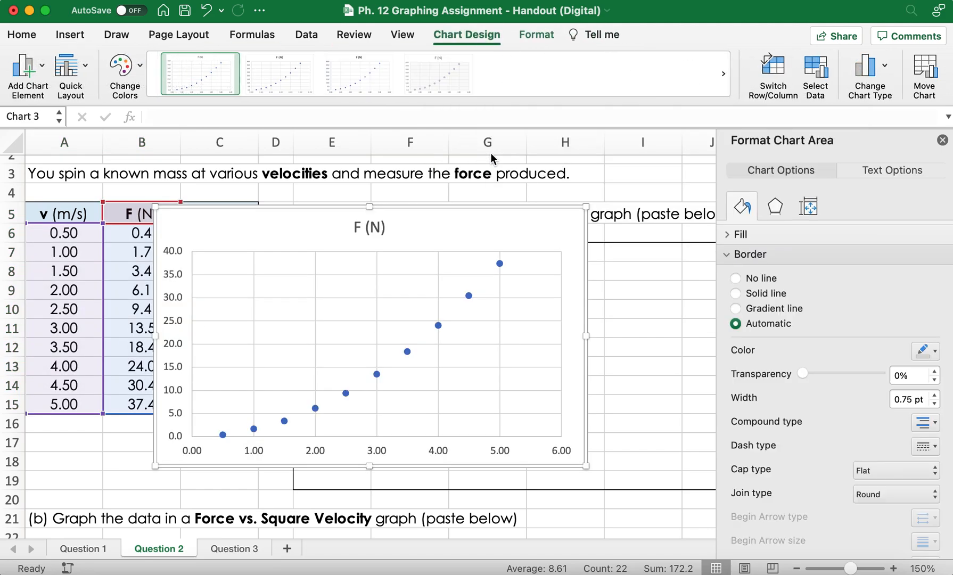
Step: Move the new force-velocity scatter chart into the graph area below question (a)
drag(508, 224, 638, 255)
click(233, 274)
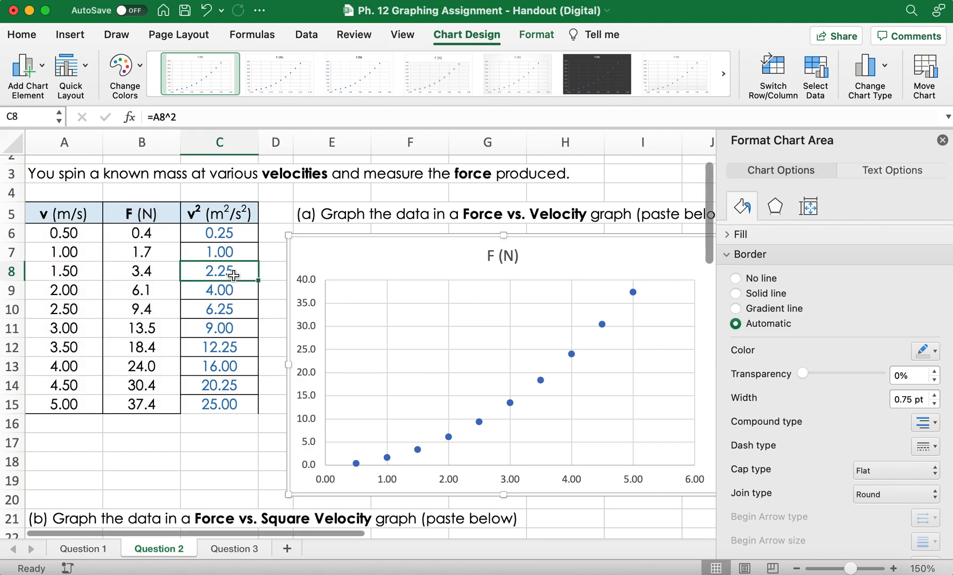
scroll(223, 425, right, 2)
scroll(223, 424, down, 1)
drag(556, 236, 575, 236)
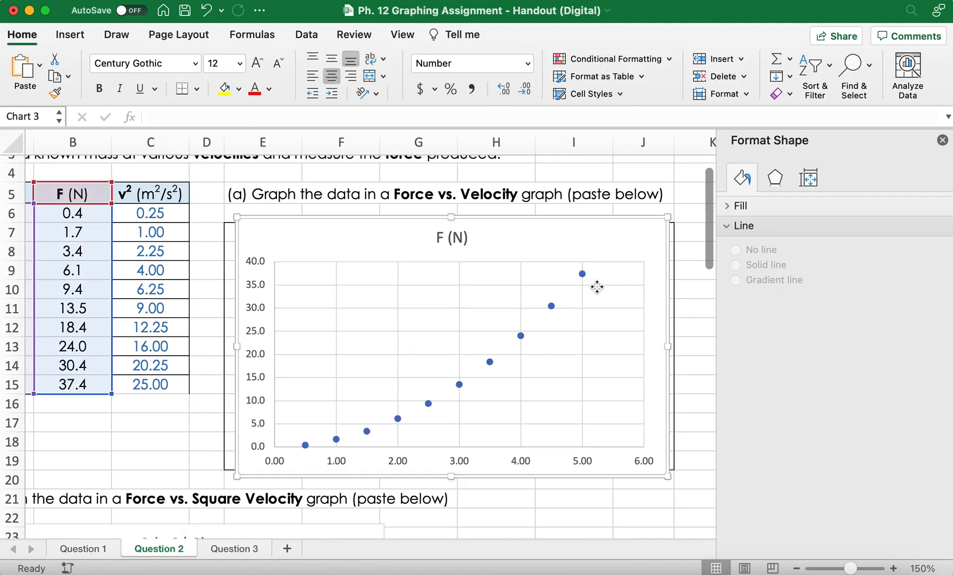
Step: Add a trendline to the Force vs. Velocity data series, try the exponential and logarithmic types, and settle on a second-order polynomial
click(582, 273)
right_click(581, 274)
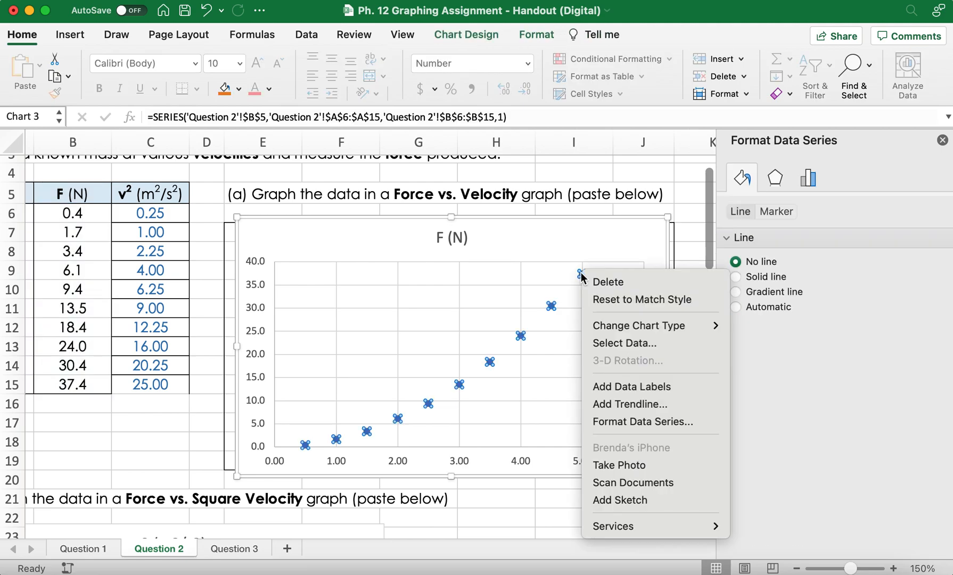
click(650, 405)
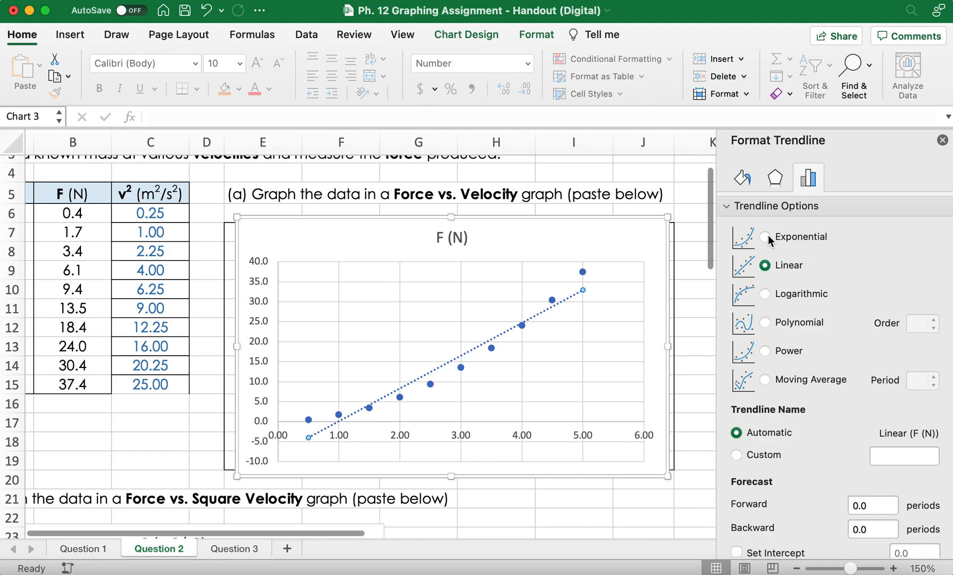
click(766, 236)
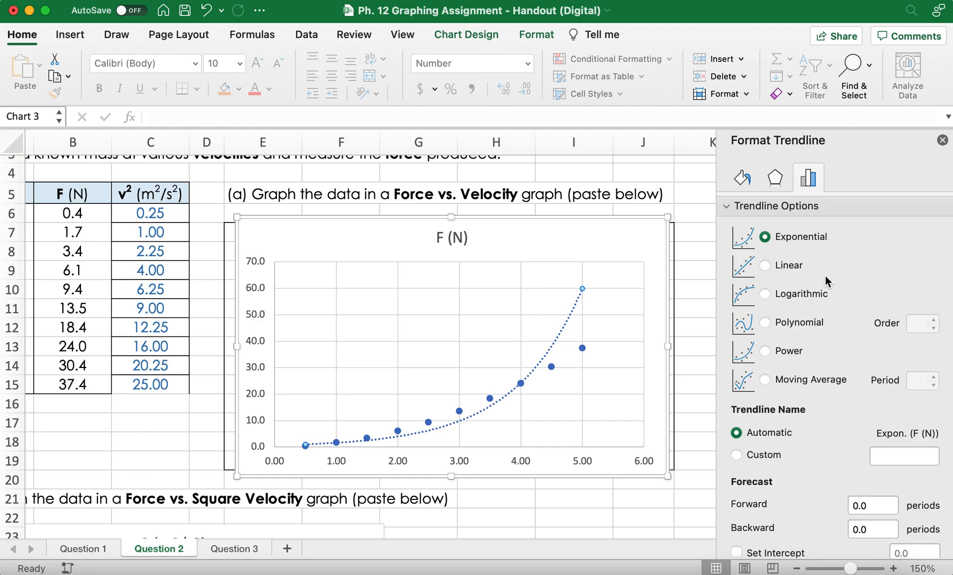
click(765, 293)
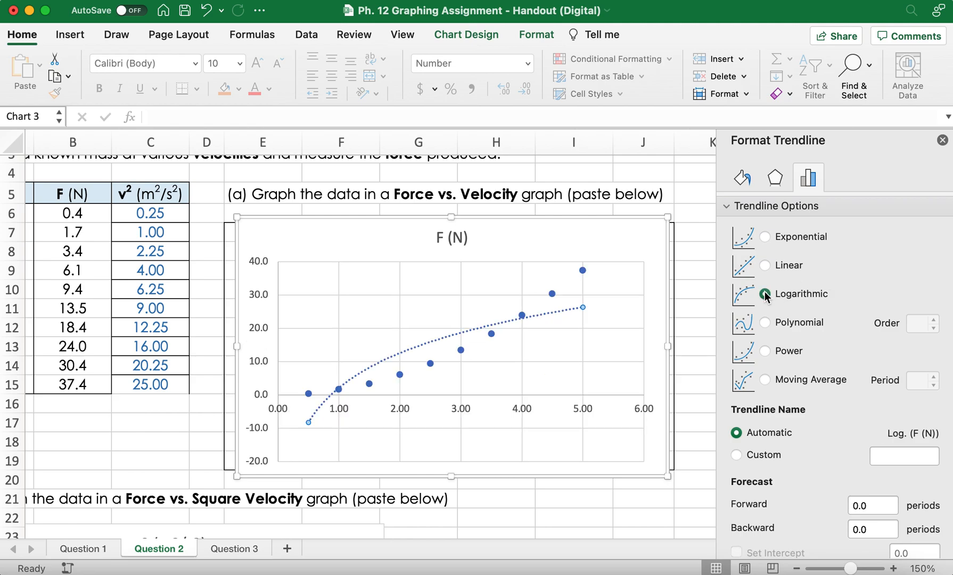
click(765, 321)
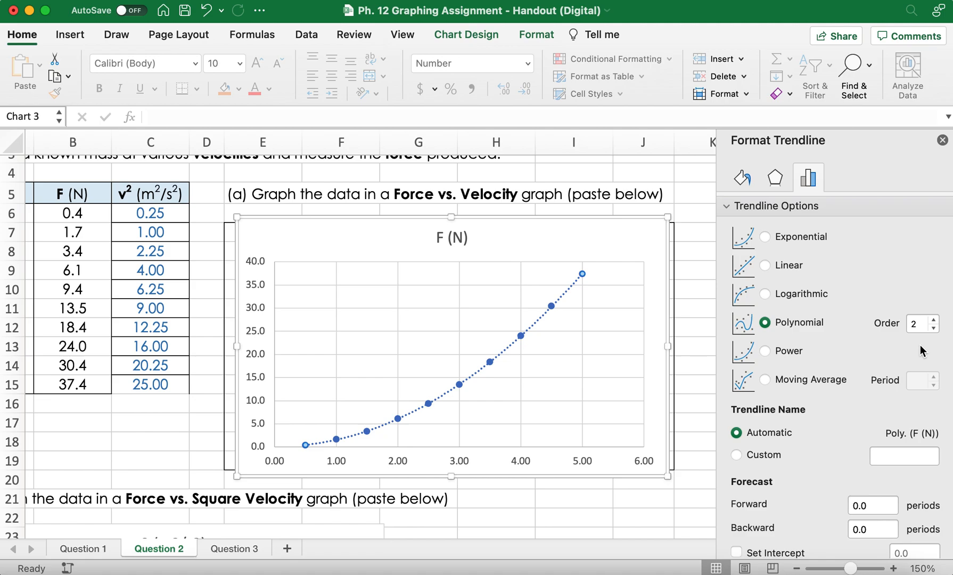
Step: Display the polynomial trendline's equation on the chart and shift its label slightly away from the last data point
scroll(919, 346, down, 3)
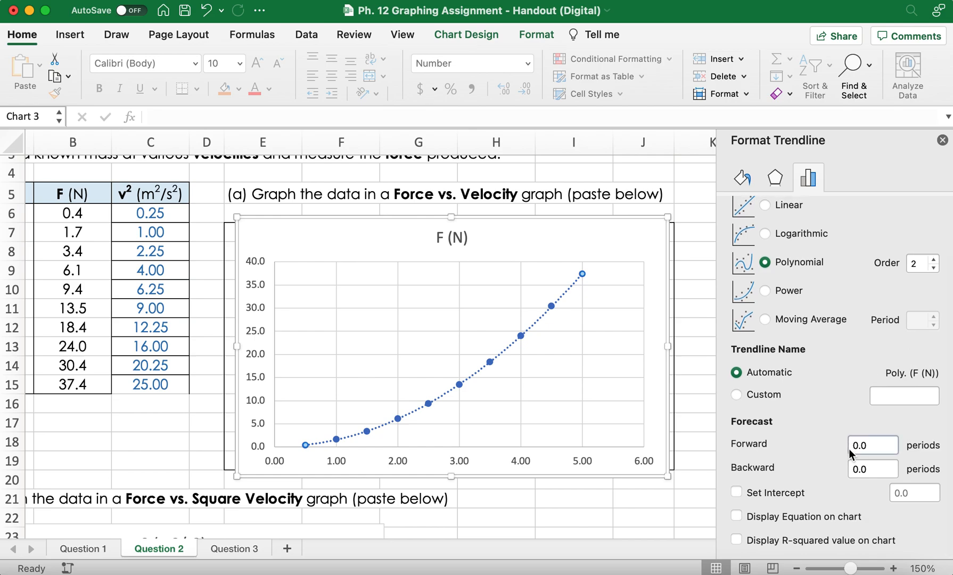
click(737, 517)
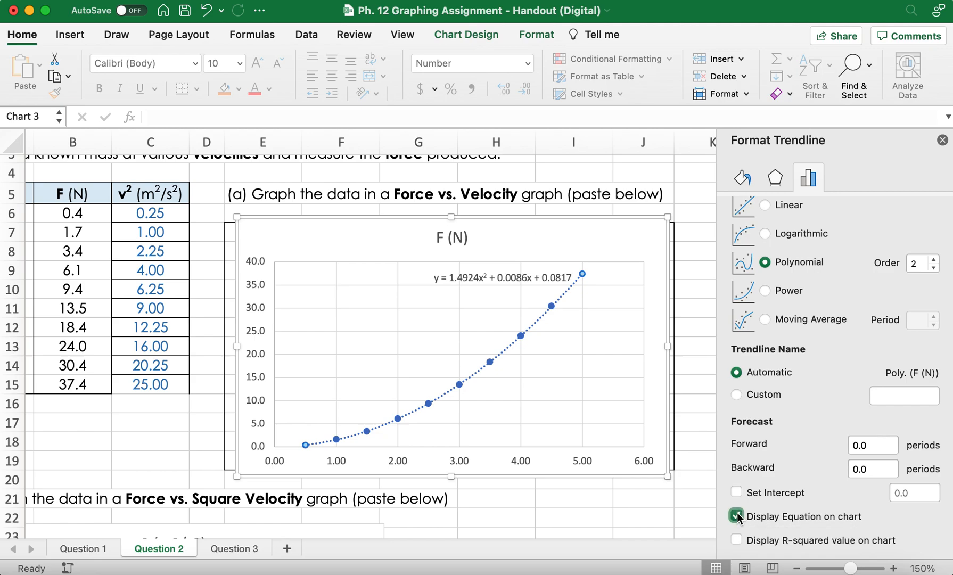
drag(518, 278, 502, 277)
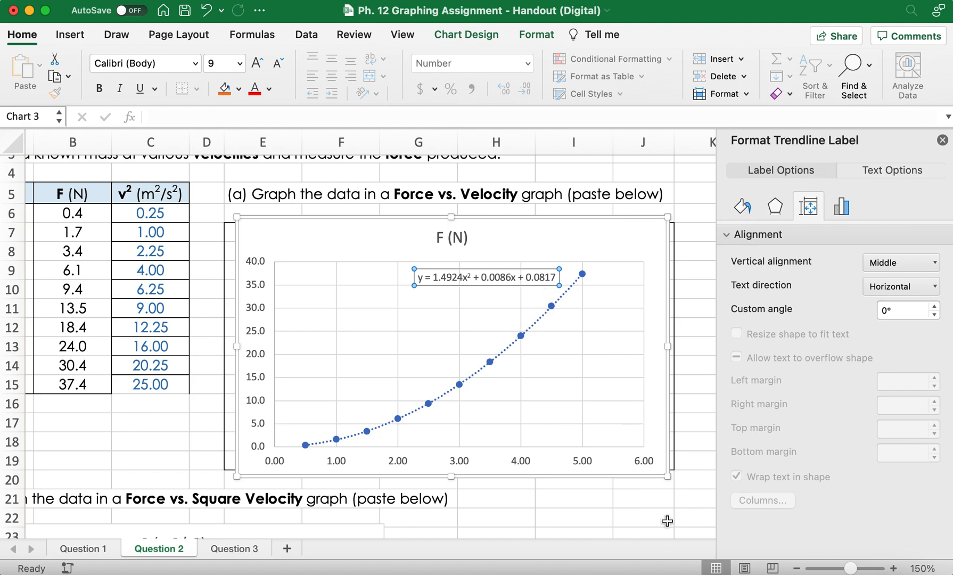
click(640, 517)
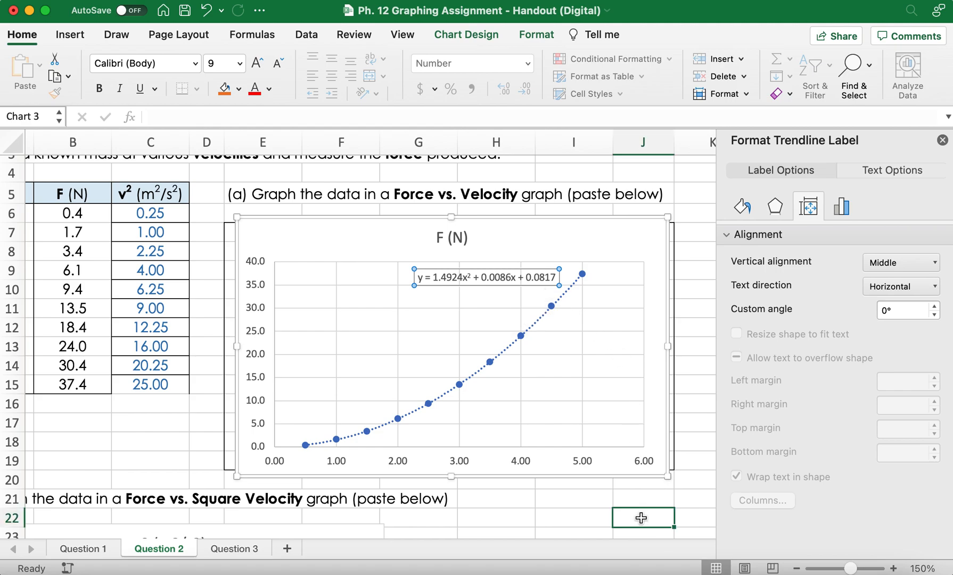
click(573, 224)
Step: Switch to the Question 3 sheet and select C7, the first empty cell below the 1/r (1/m) heading
scroll(440, 318, down, 5)
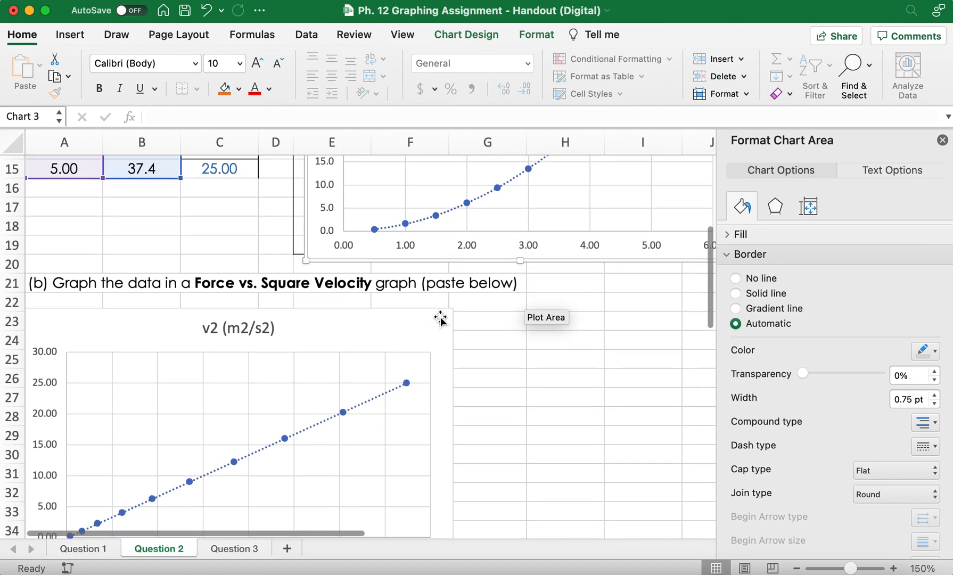
scroll(440, 319, down, 10)
scroll(436, 315, up, 15)
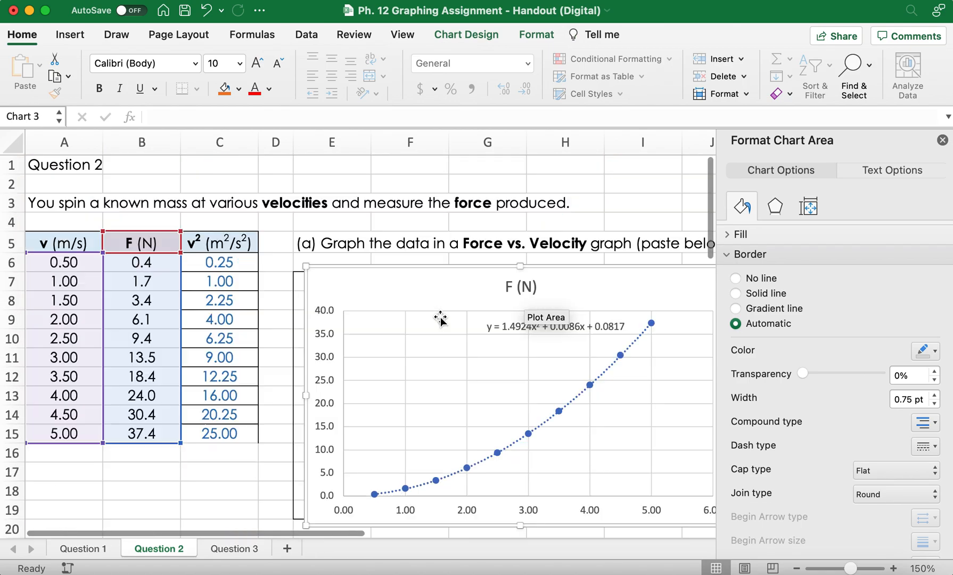
click(225, 548)
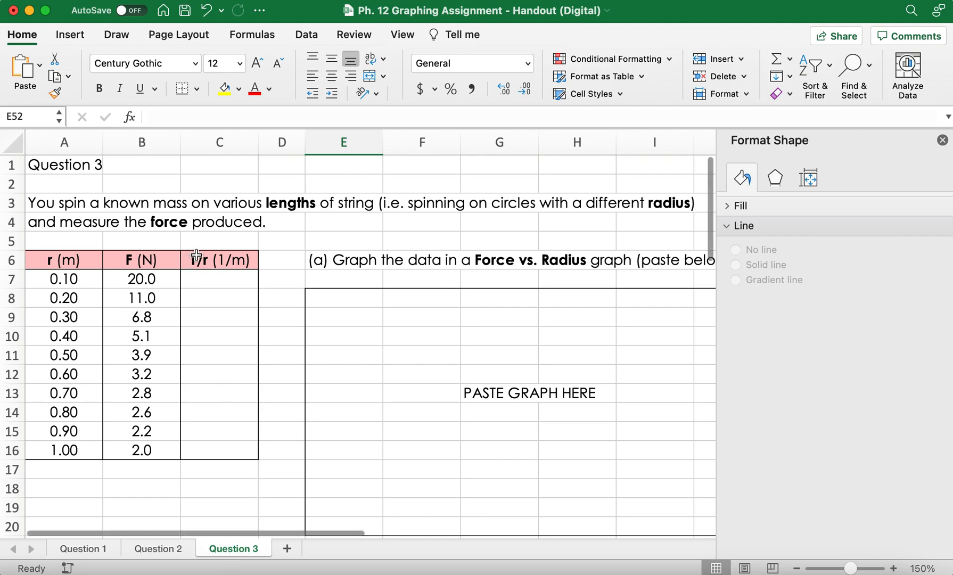
click(218, 263)
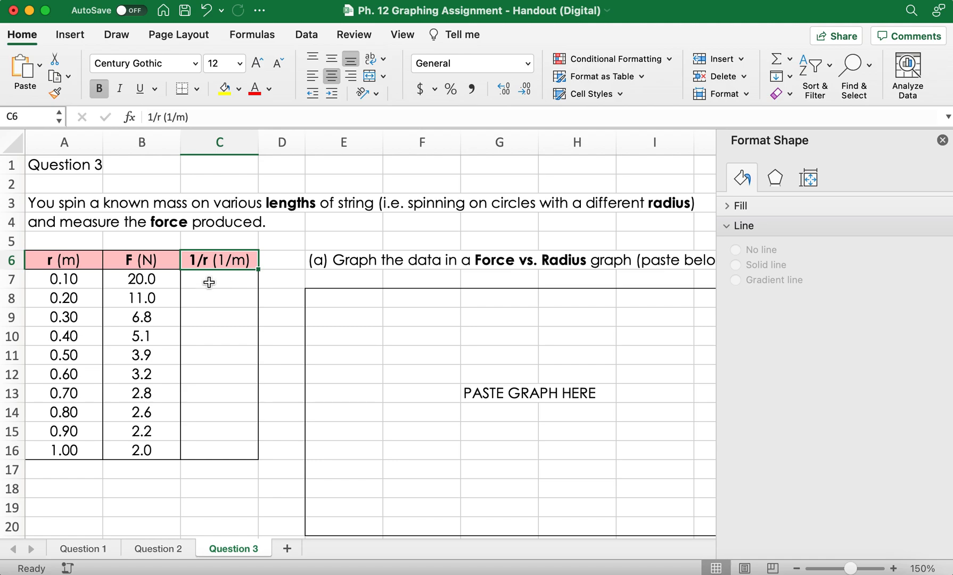
click(63, 278)
click(201, 282)
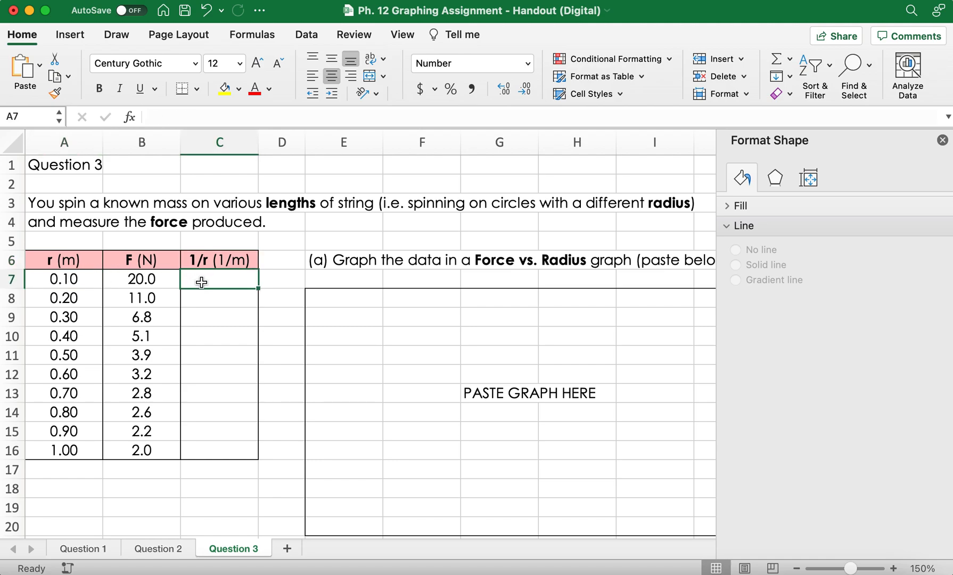